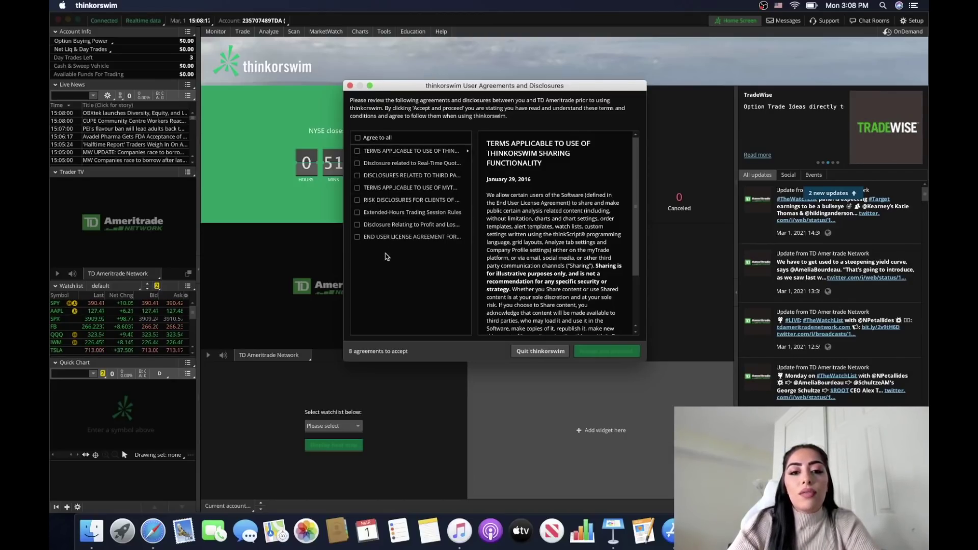
- Agree to all the user agreements and disclosures and proceed to the trading platform
click(358, 138)
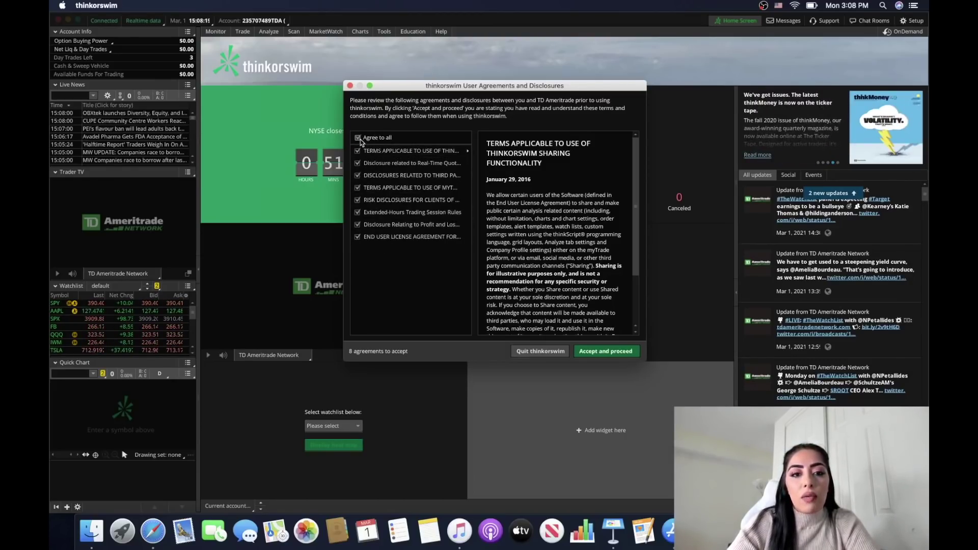
click(604, 355)
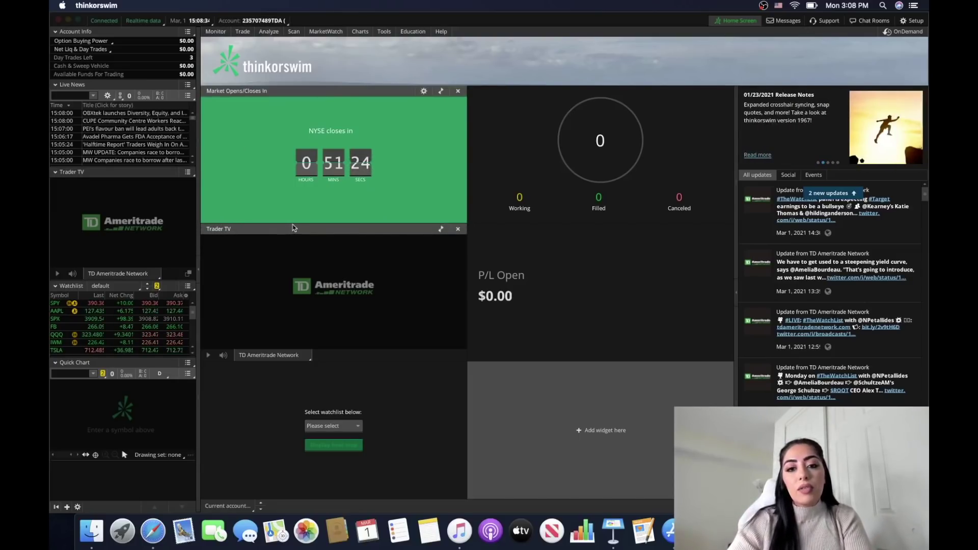
- Switch to the charts view and load the chart for TSLA
click(360, 32)
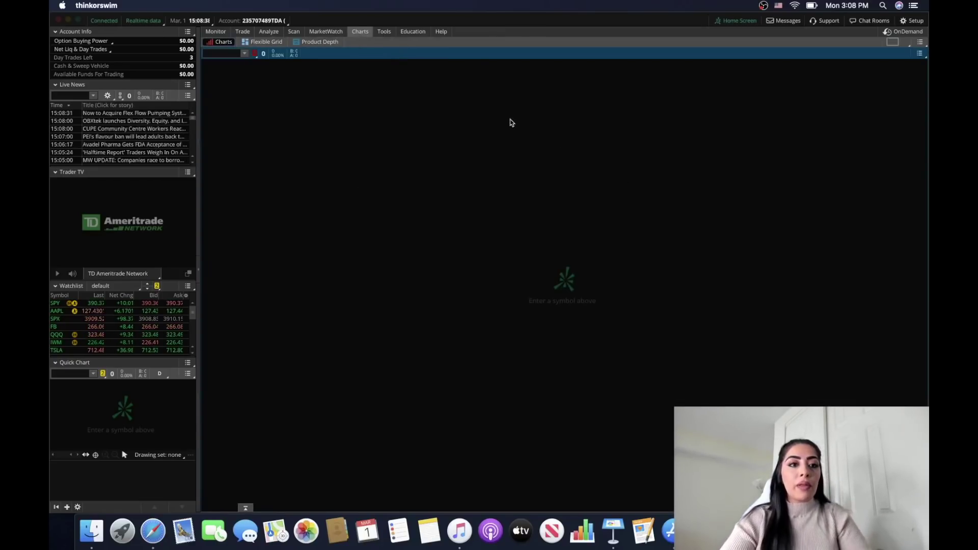
click(236, 54)
text(TSLA)
key(Return)
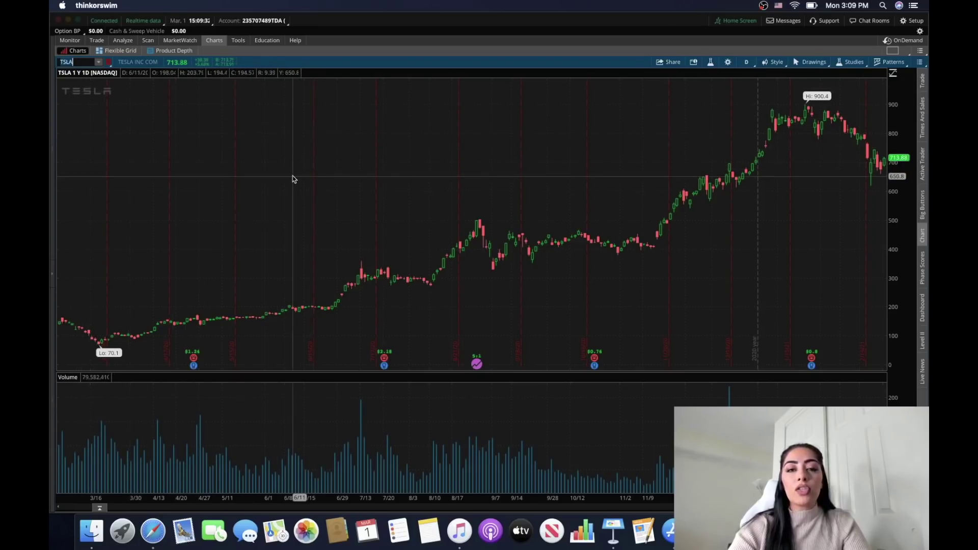
- Open the chart's settings and move the dialog higher over the price chart
click(728, 64)
drag(354, 122, 343, 83)
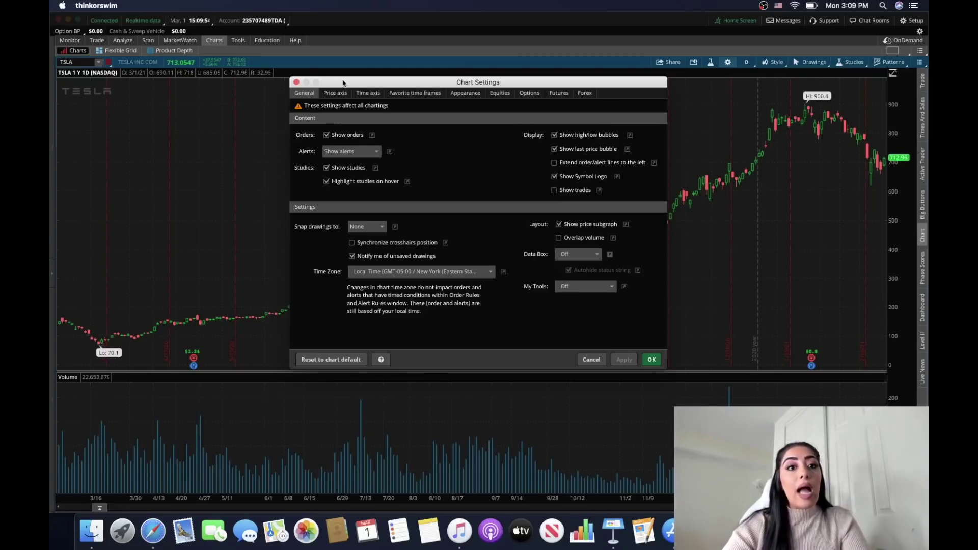
key(ctrl+Up)
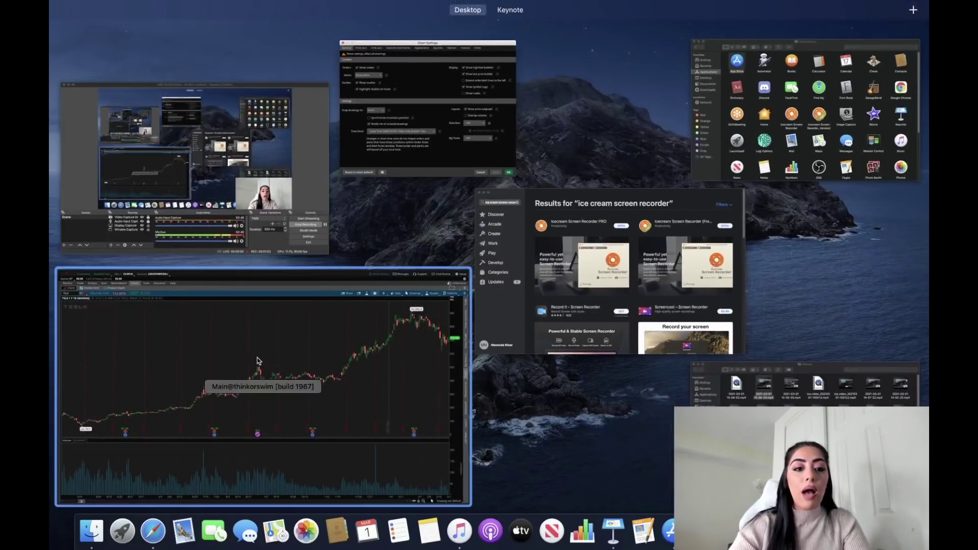
click(419, 101)
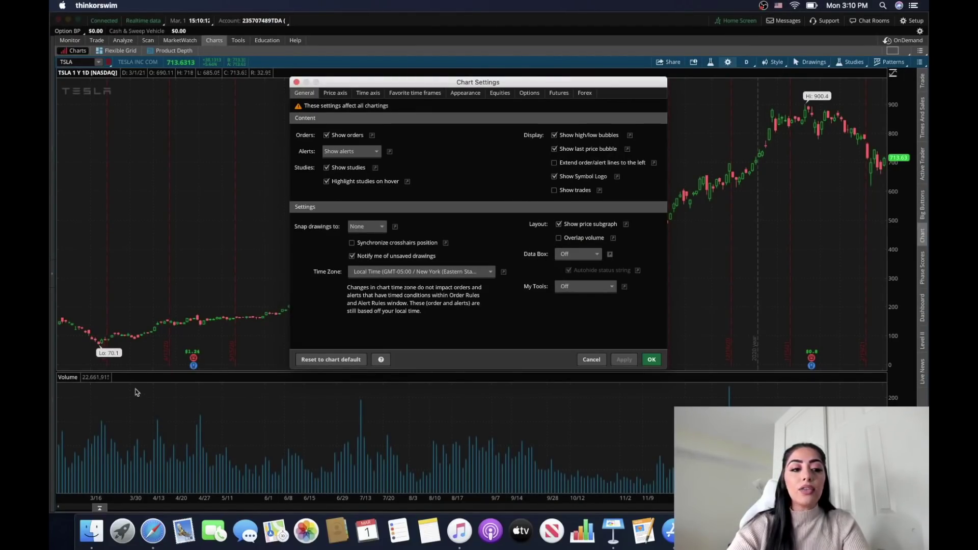
- Try overlapping the volume bars on the price chart, applying the change, and turn the overlap off again
click(568, 239)
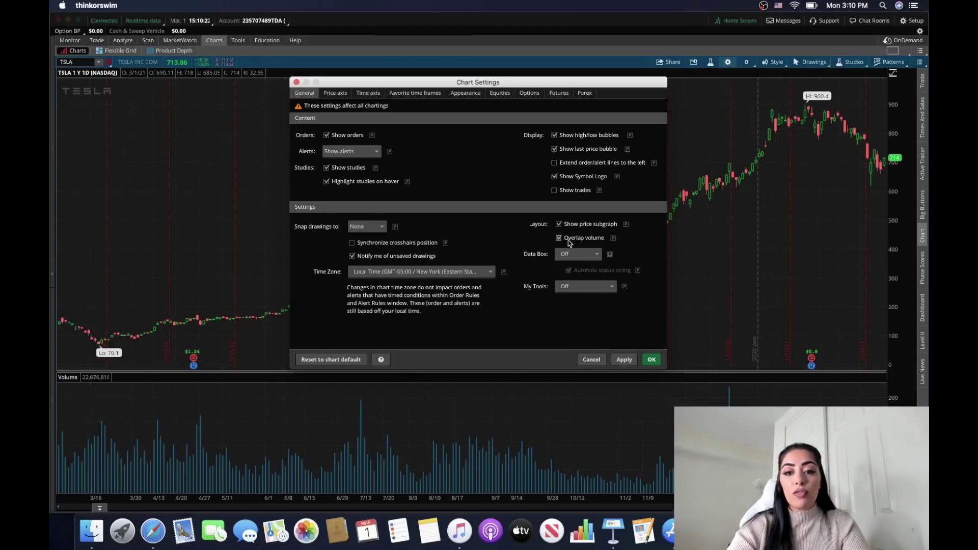
click(629, 363)
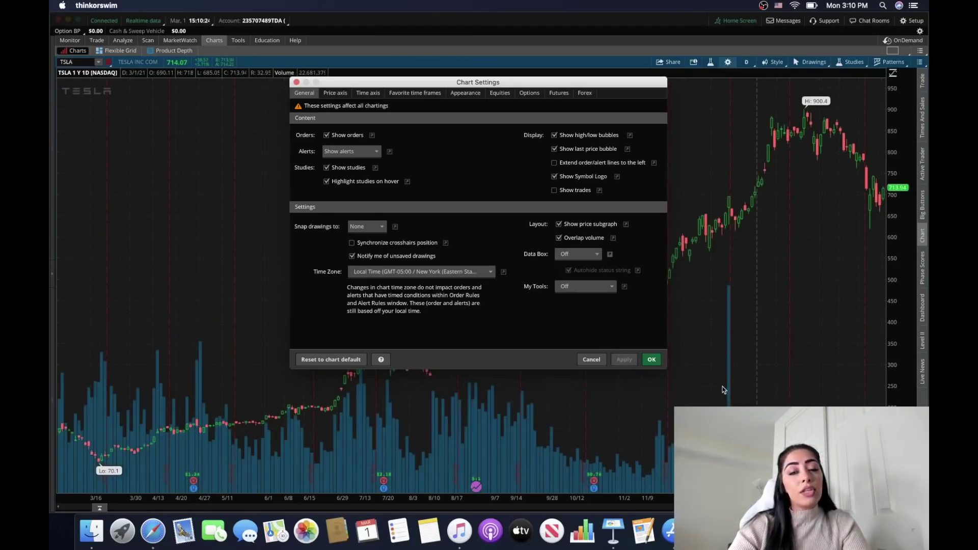
click(559, 238)
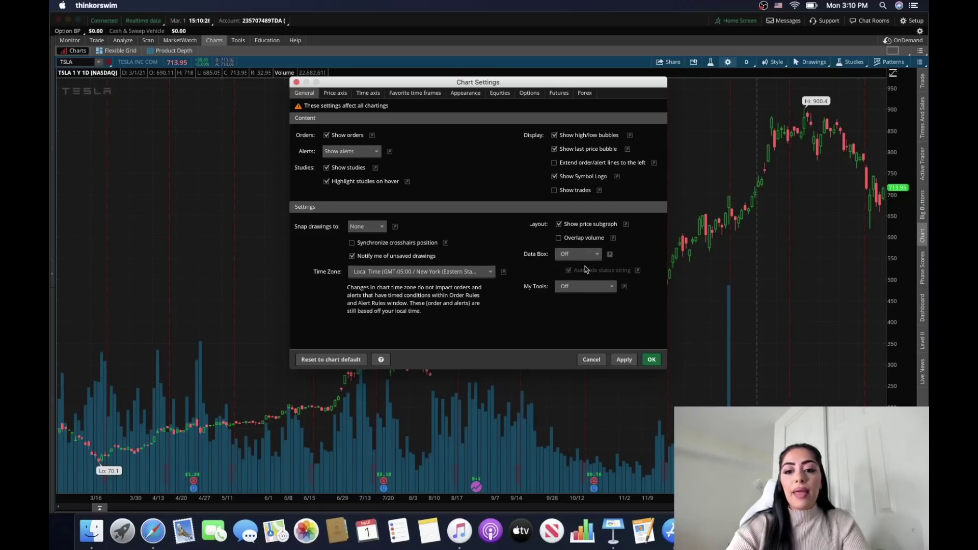
click(625, 357)
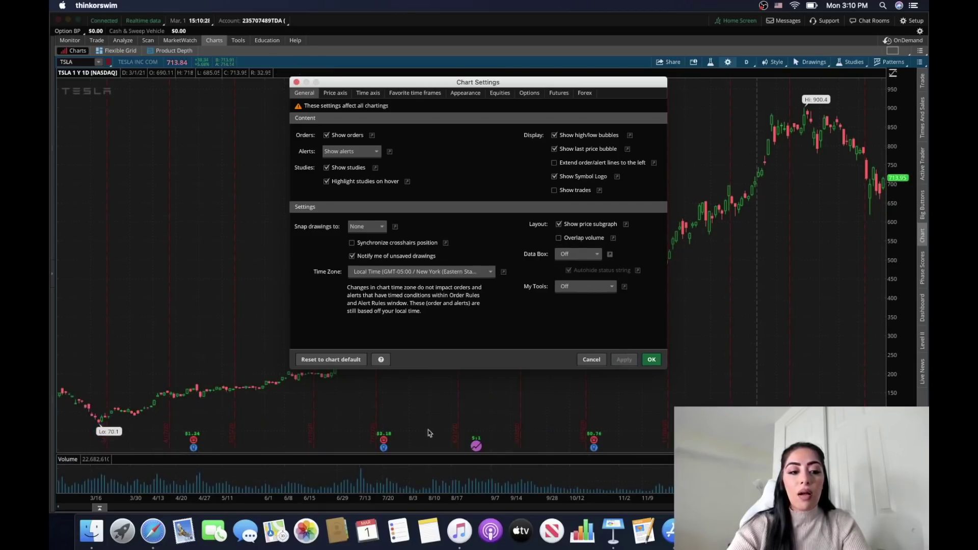
- Try coloring the volume bars as symbol ticks in the appearance settings and switch them back to the preset color
click(335, 94)
click(371, 94)
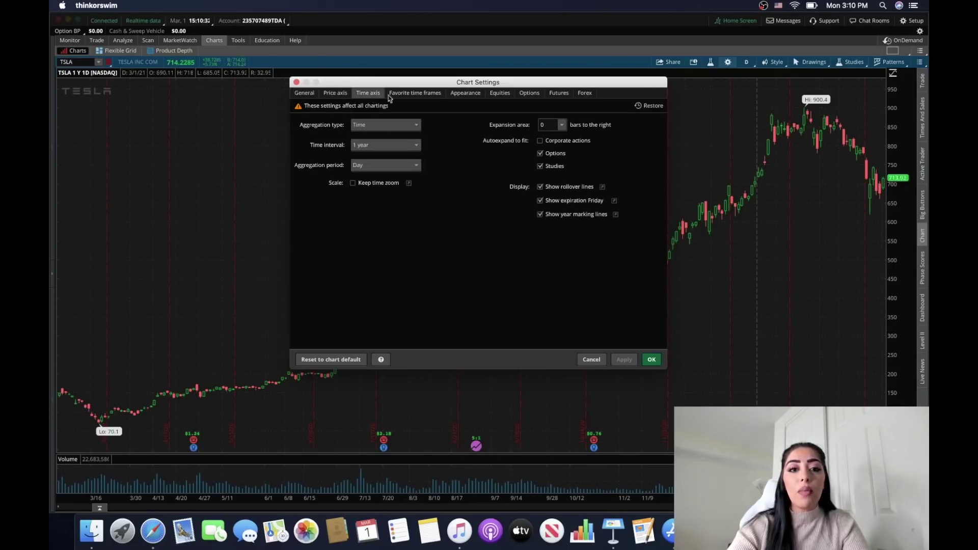
click(434, 94)
click(483, 94)
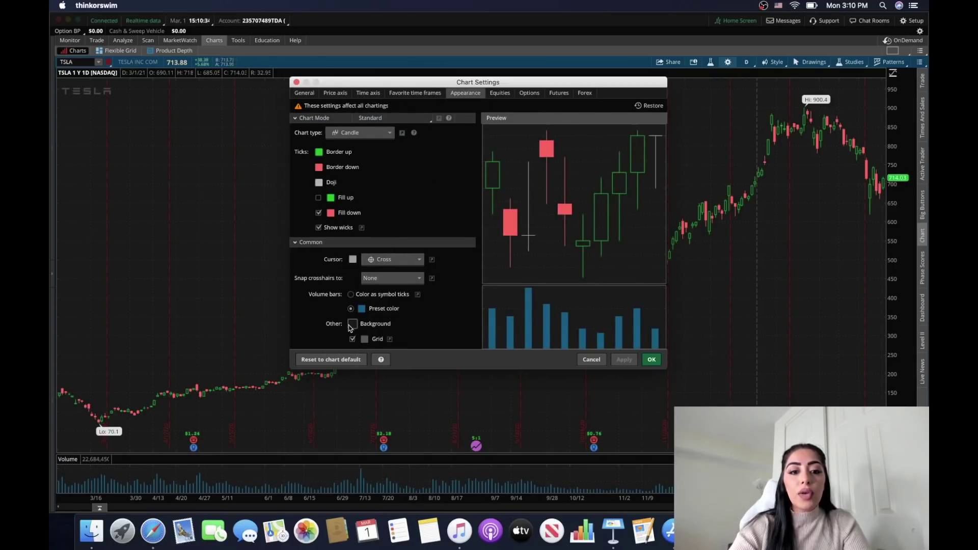
click(351, 295)
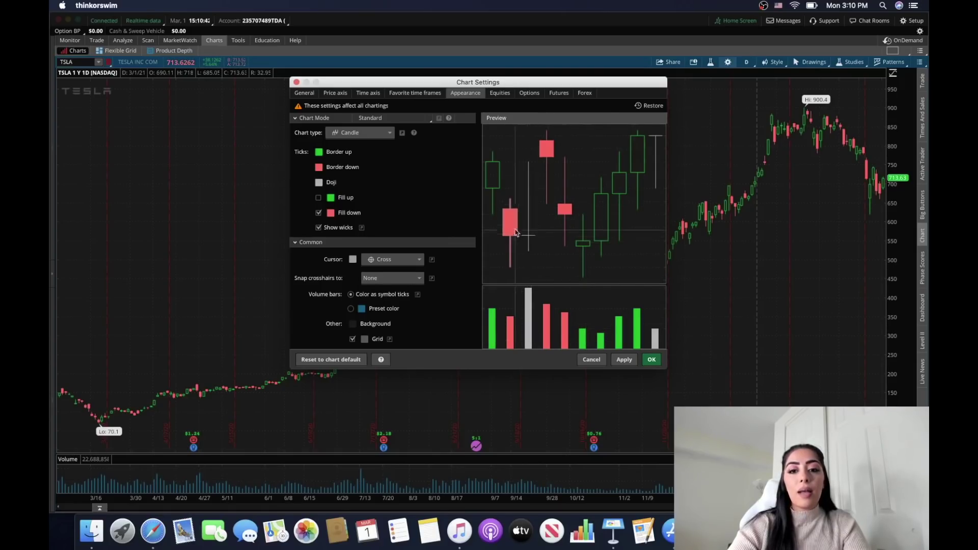
click(624, 360)
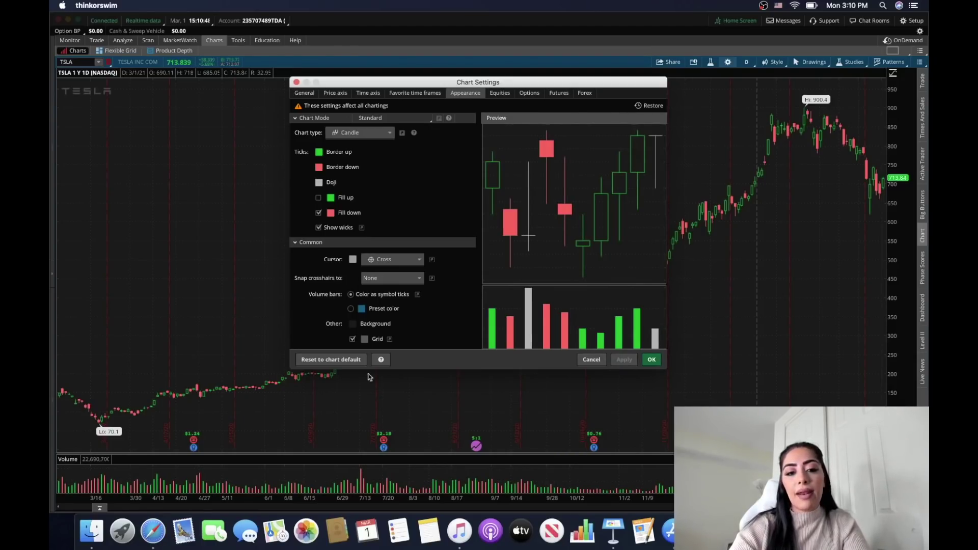
click(351, 309)
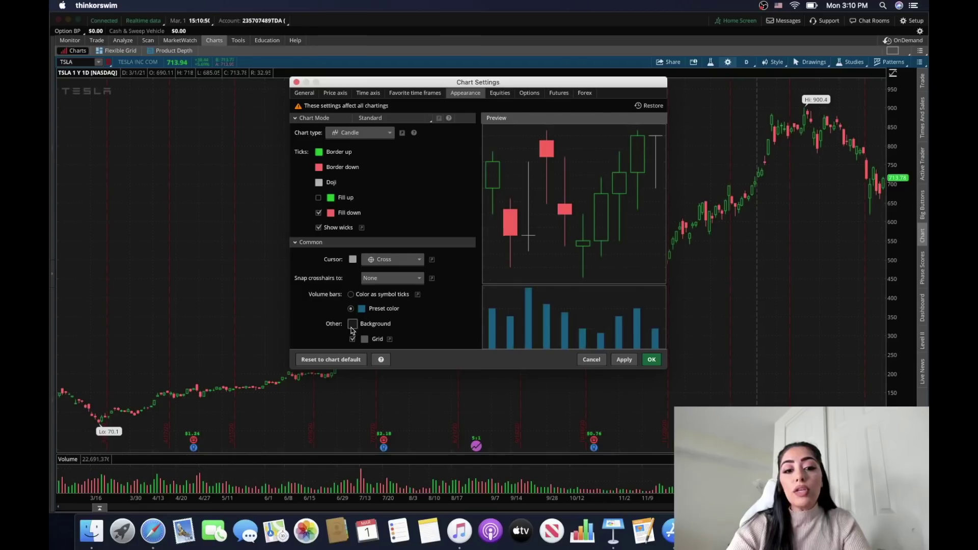
- Turn off the volume subgraph for equities, options, futures and forex charts, and apply the change
click(502, 93)
click(515, 134)
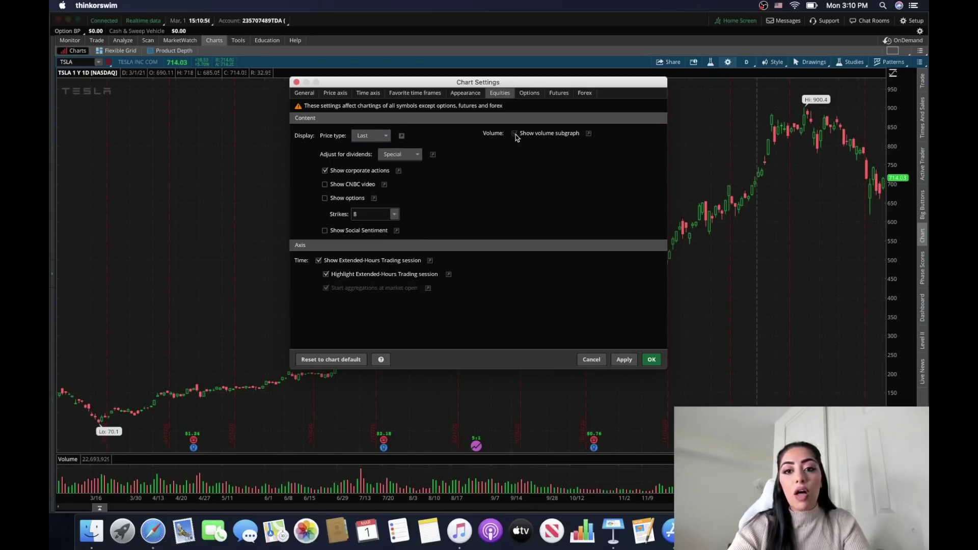
click(529, 93)
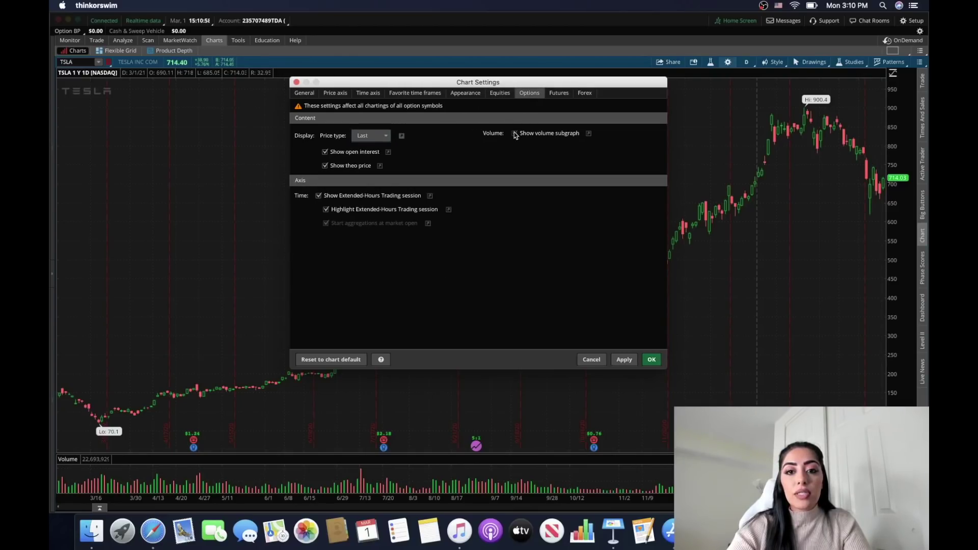
click(551, 94)
click(514, 133)
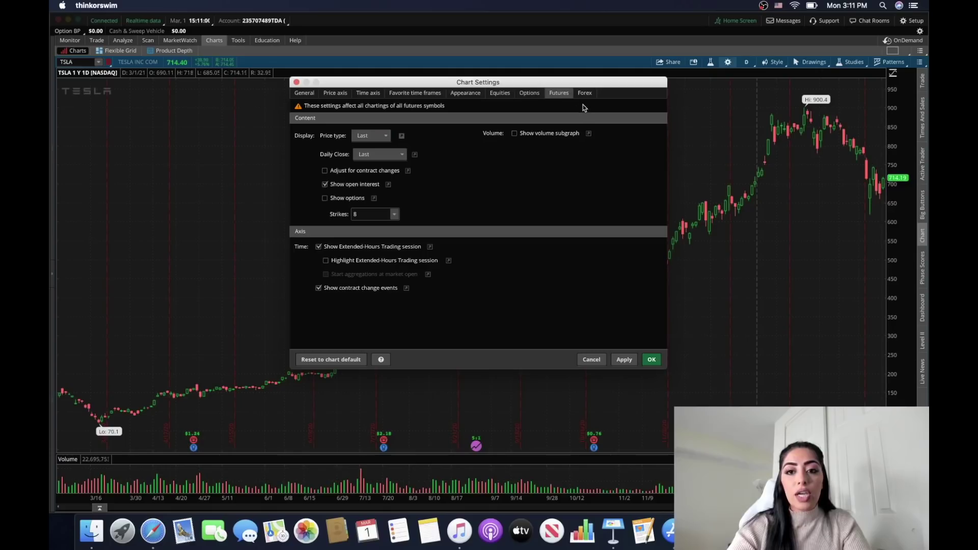
click(586, 95)
click(518, 134)
click(624, 359)
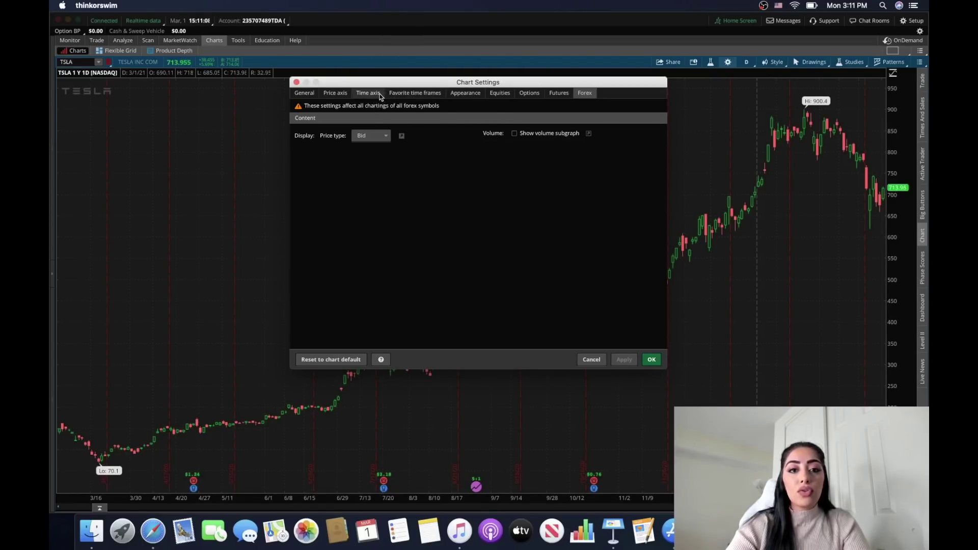
- Enable Fill up for the rising candles and turn off the chart grid in the appearance settings, applying both changes
click(417, 94)
click(468, 95)
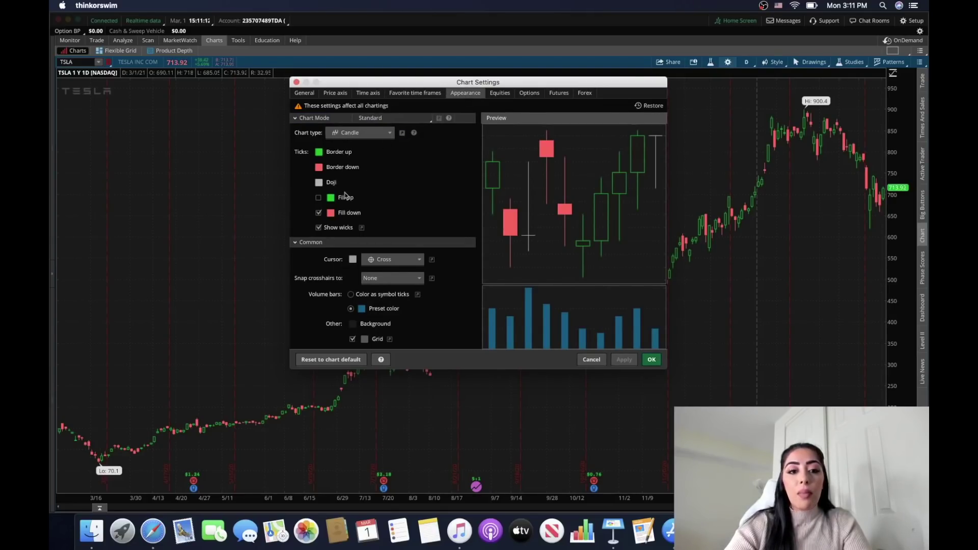
click(319, 198)
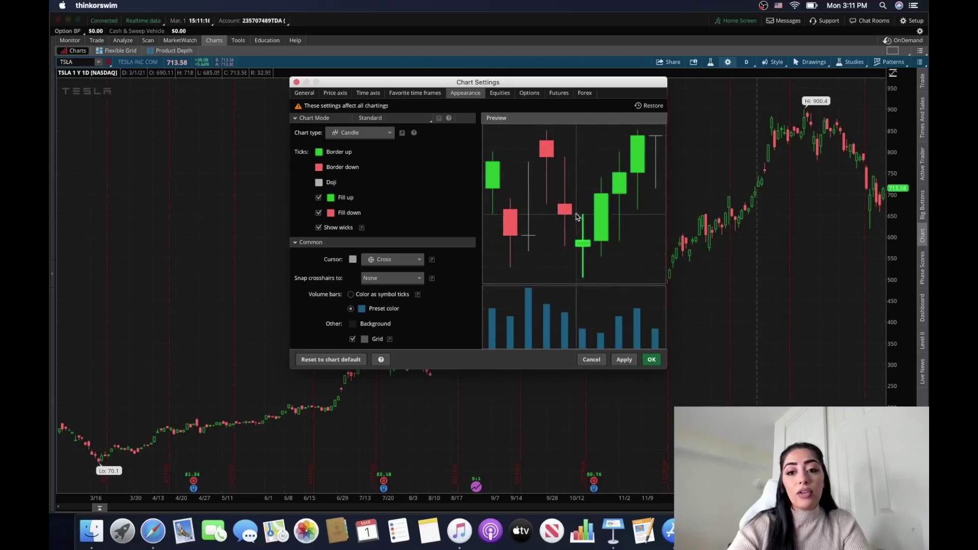
click(318, 198)
click(319, 197)
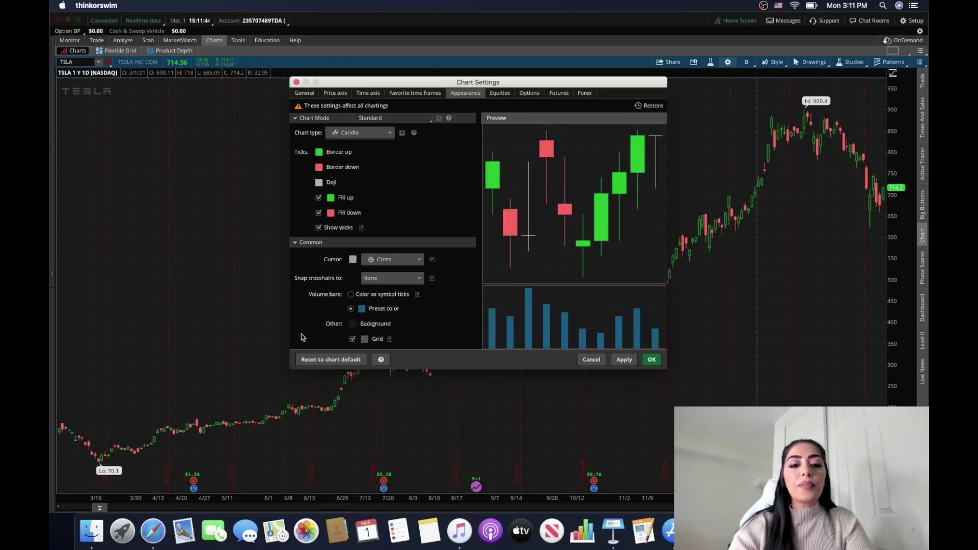
click(351, 340)
click(624, 359)
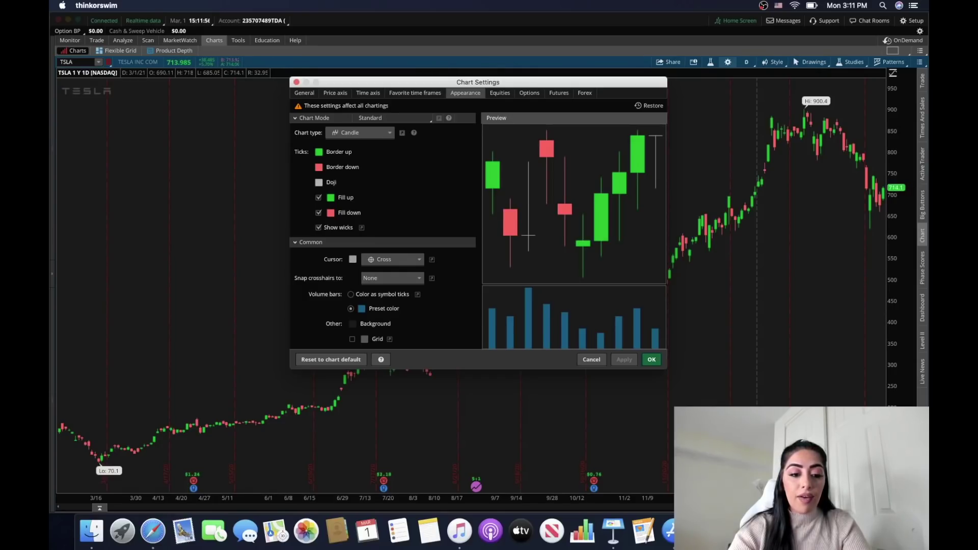
- Turn off the expiration Friday lines in the time axis settings and apply the change
click(374, 95)
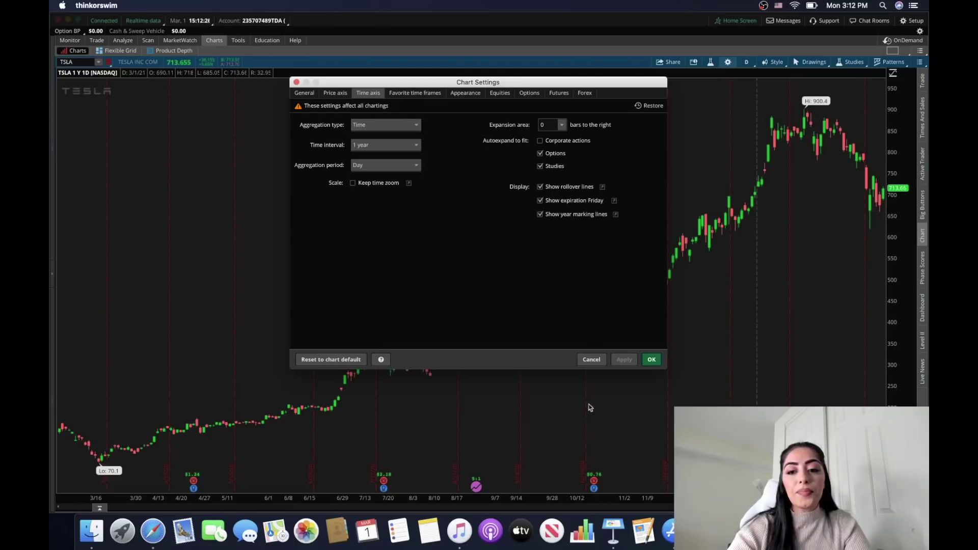
click(569, 202)
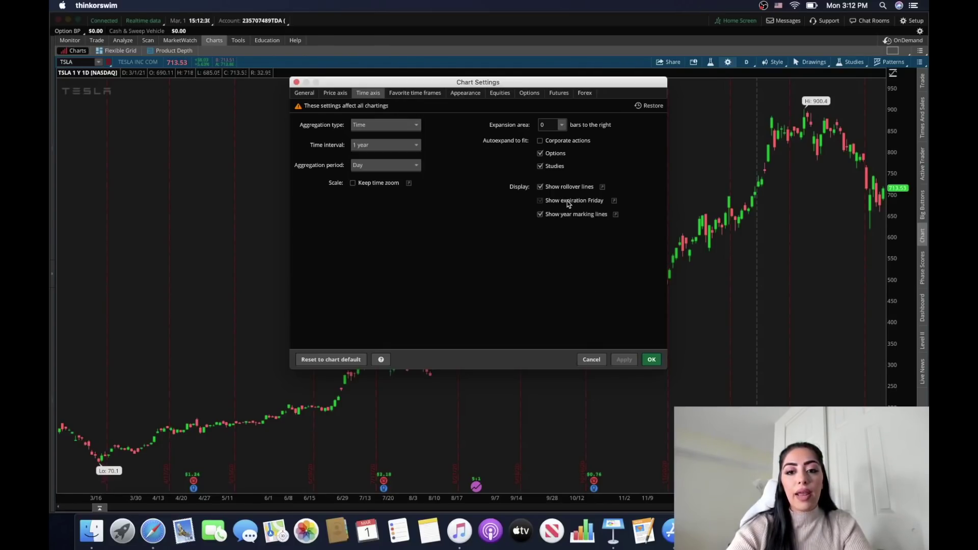
click(624, 360)
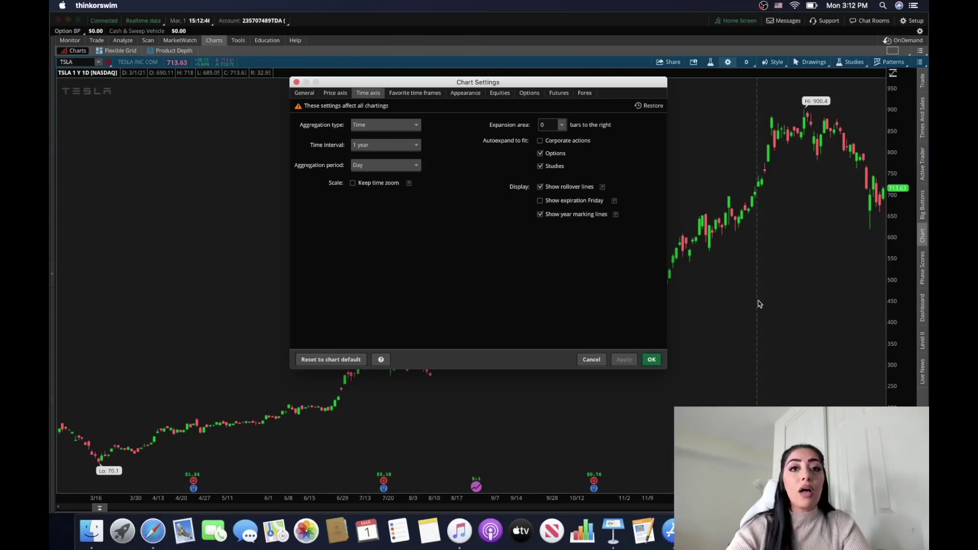
- Try hiding the year marking lines on the chart and show them again, applying each change
click(541, 215)
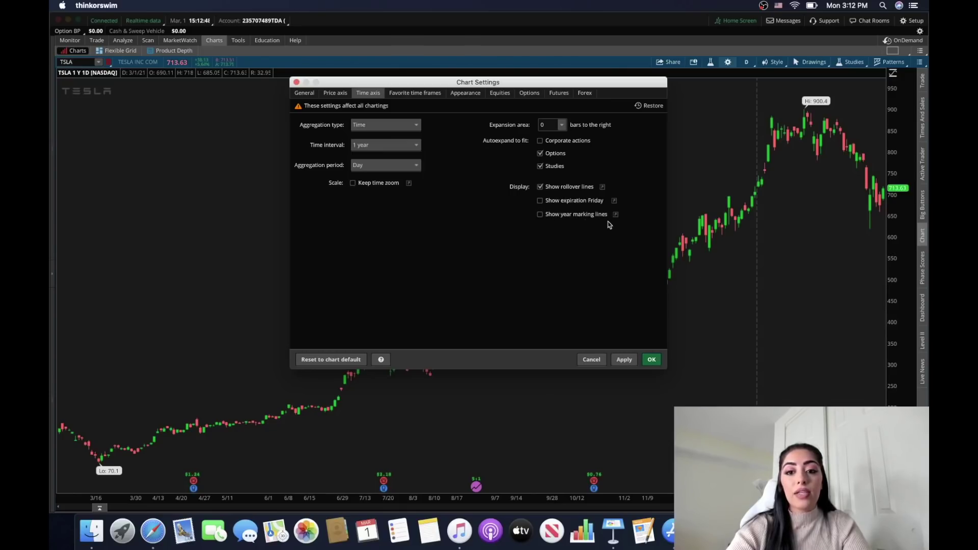
click(625, 361)
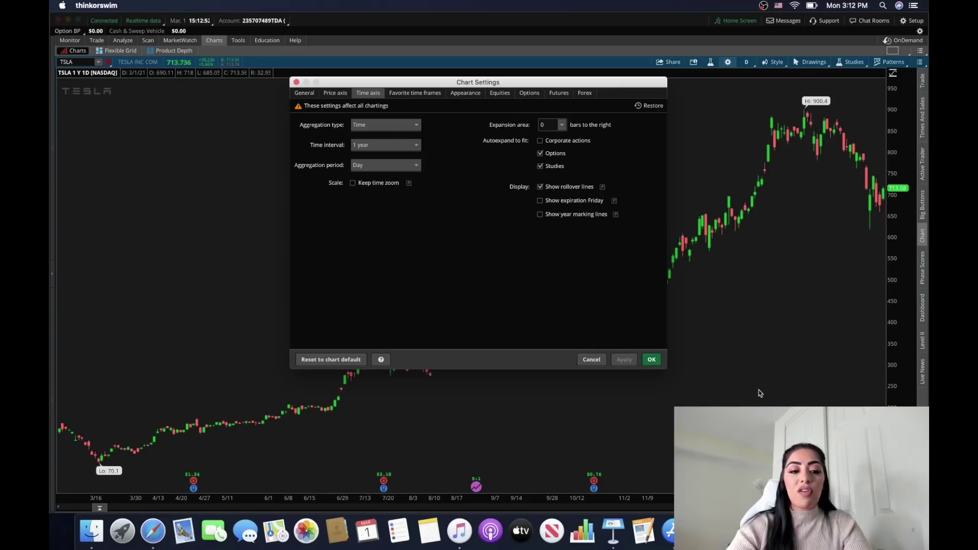
click(541, 214)
click(623, 361)
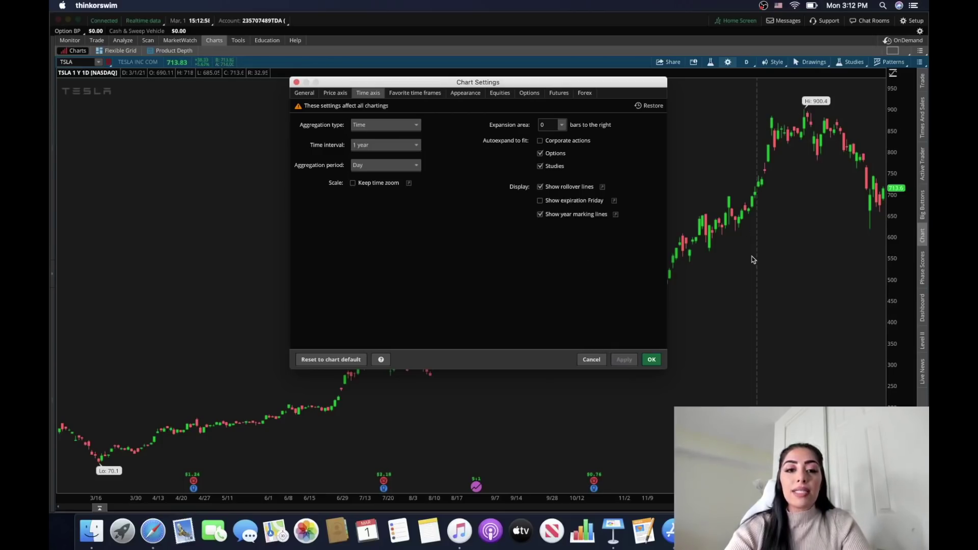
- Confirm and close the chart settings, and add the VolumeAvg study to the TSLA chart's study list
click(651, 361)
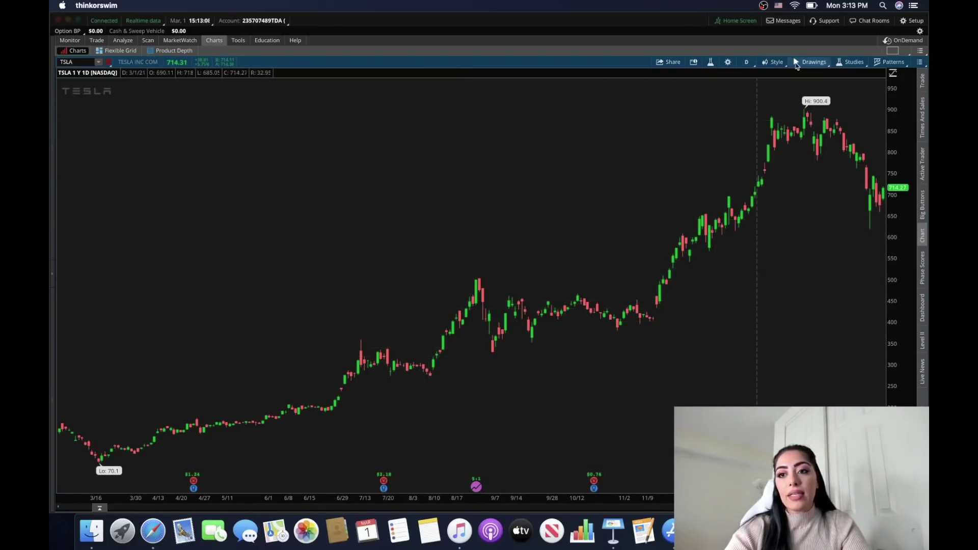
click(851, 62)
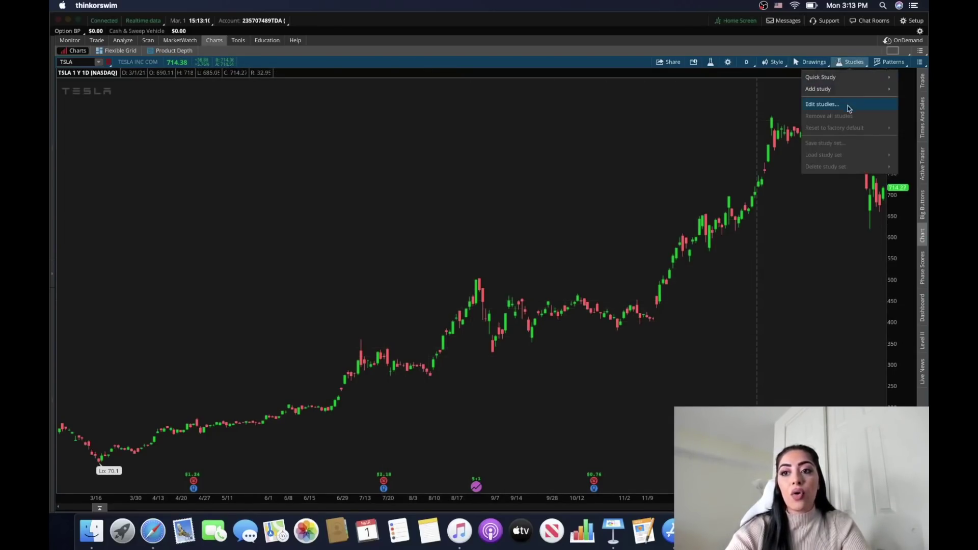
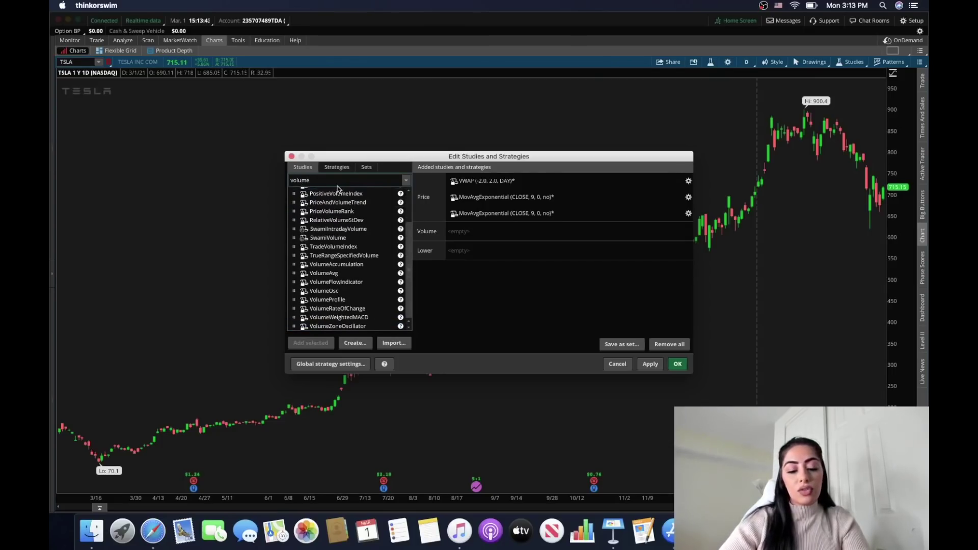
text(av)
double_click(336, 192)
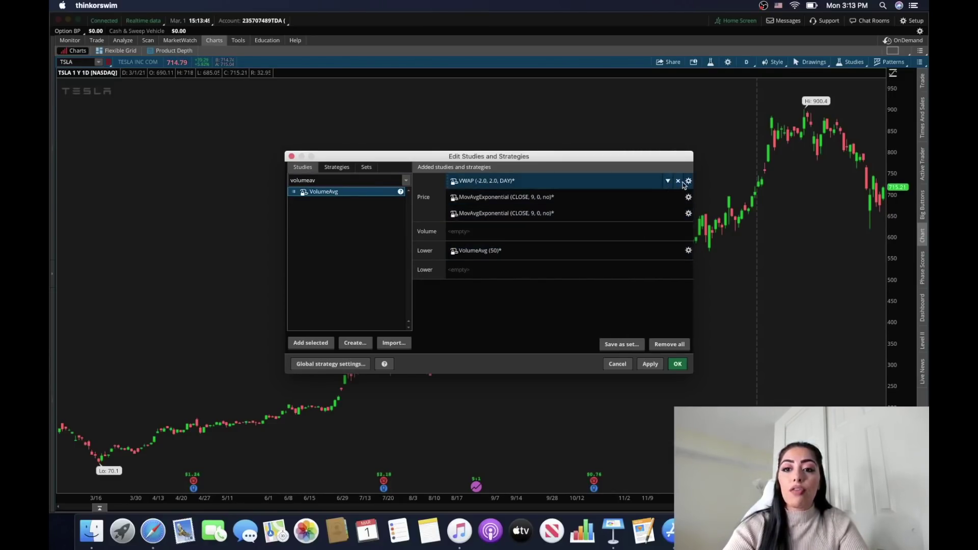
- In the VWAP study's settings, turn off the plot, bubble and title of the UpperBand
click(688, 182)
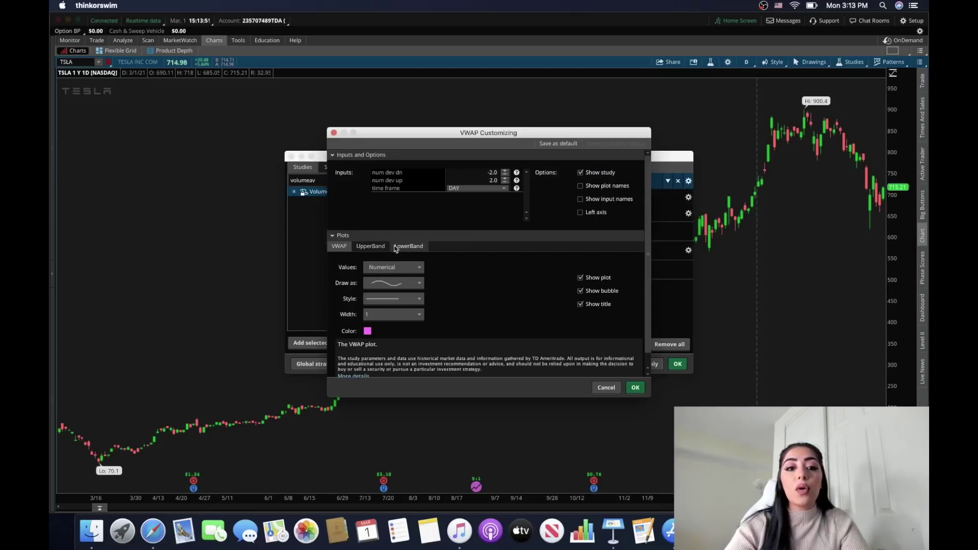
click(377, 247)
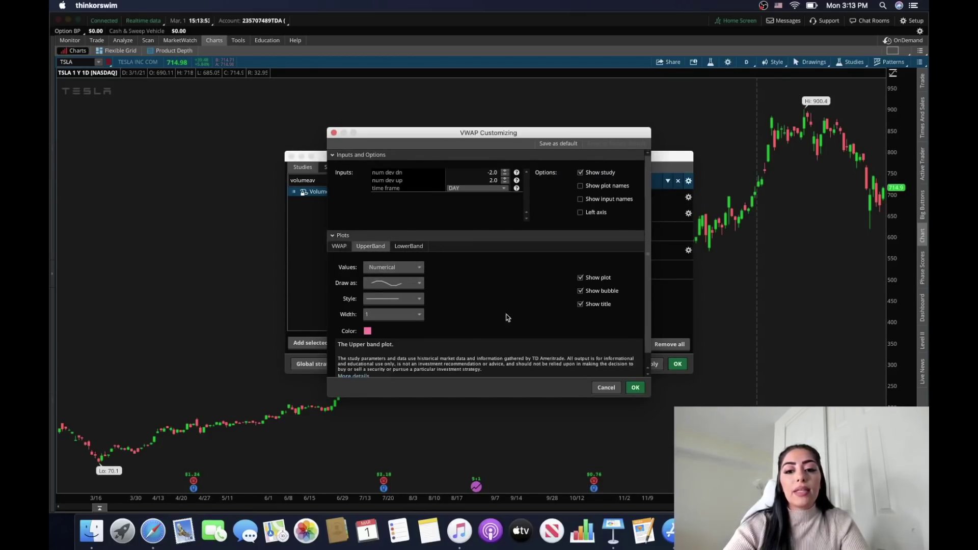
click(579, 278)
click(580, 291)
click(580, 305)
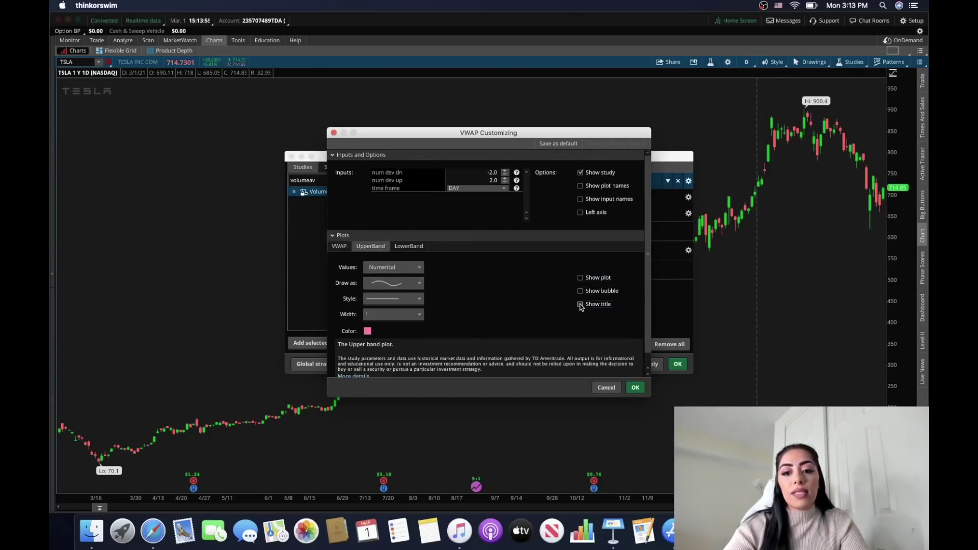
- Turn off the plot, bubble and title of the VWAP LowerBand and confirm the VWAP settings
click(408, 246)
click(582, 279)
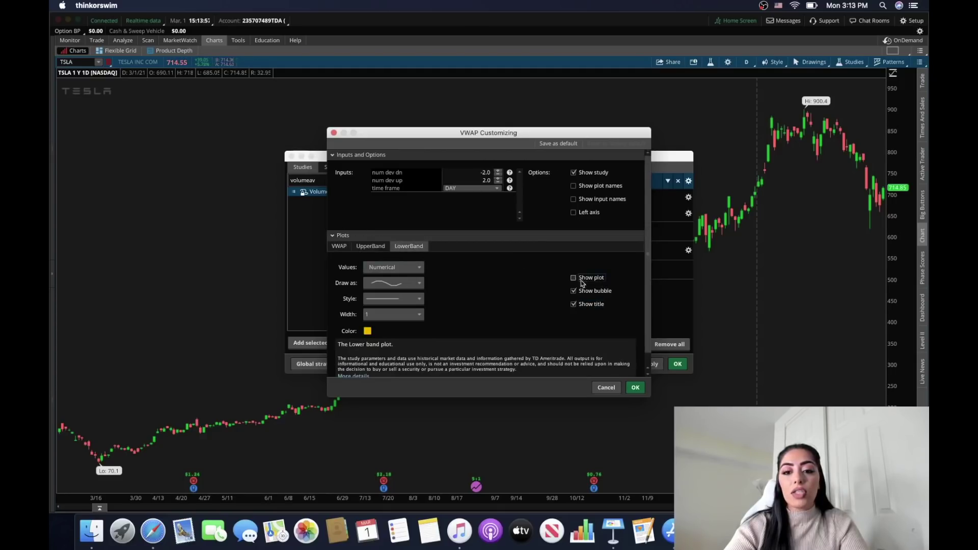
click(580, 291)
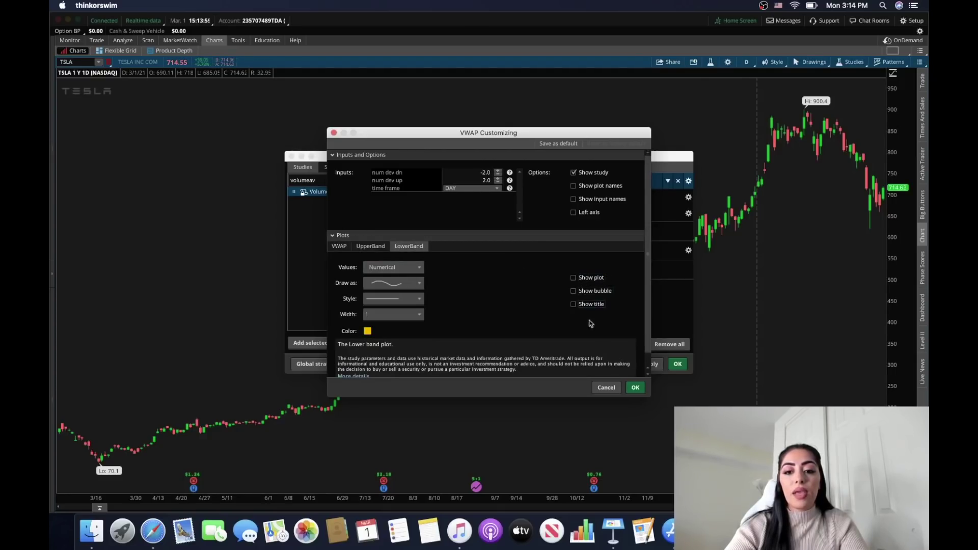
click(636, 388)
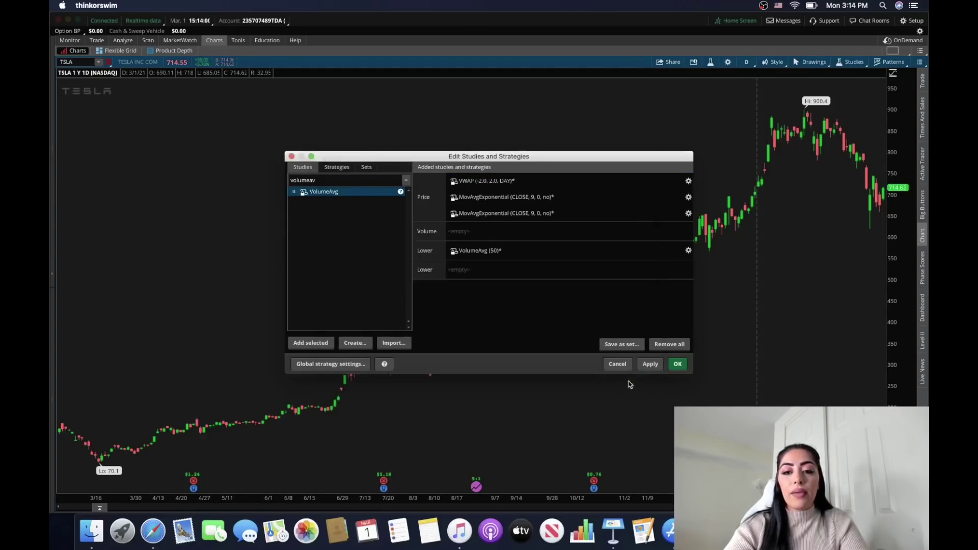
- Set the AvgExp plot color of the first MovAvgExponential study to orange and confirm
click(688, 197)
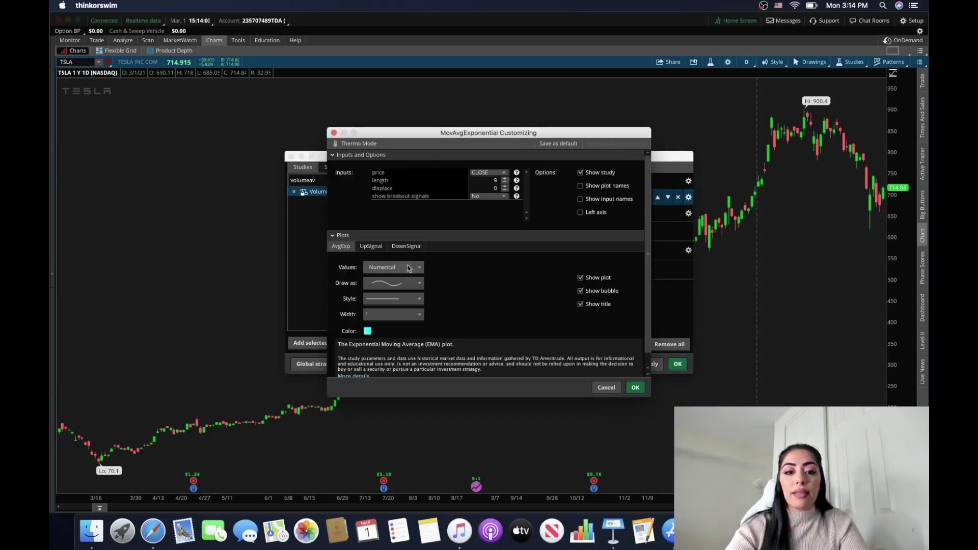
click(368, 331)
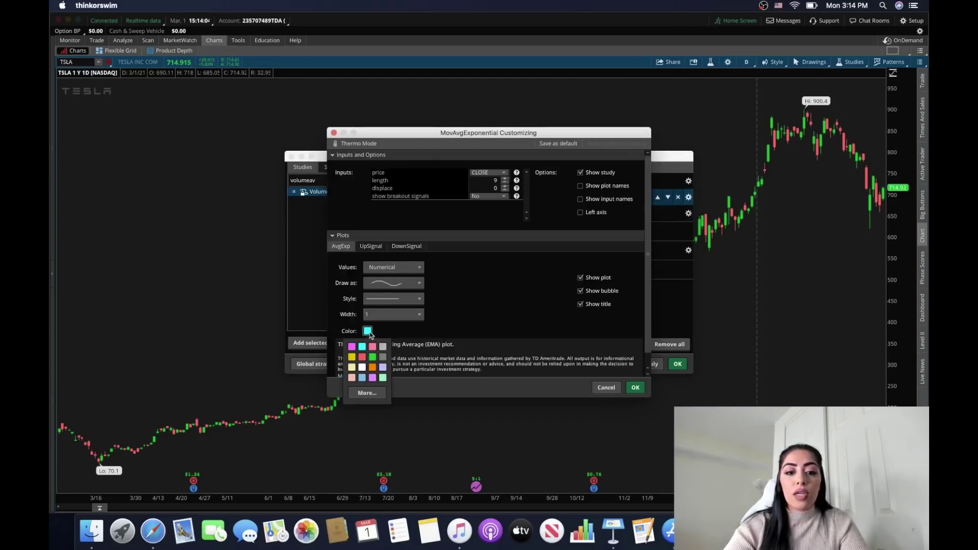
click(373, 367)
click(635, 388)
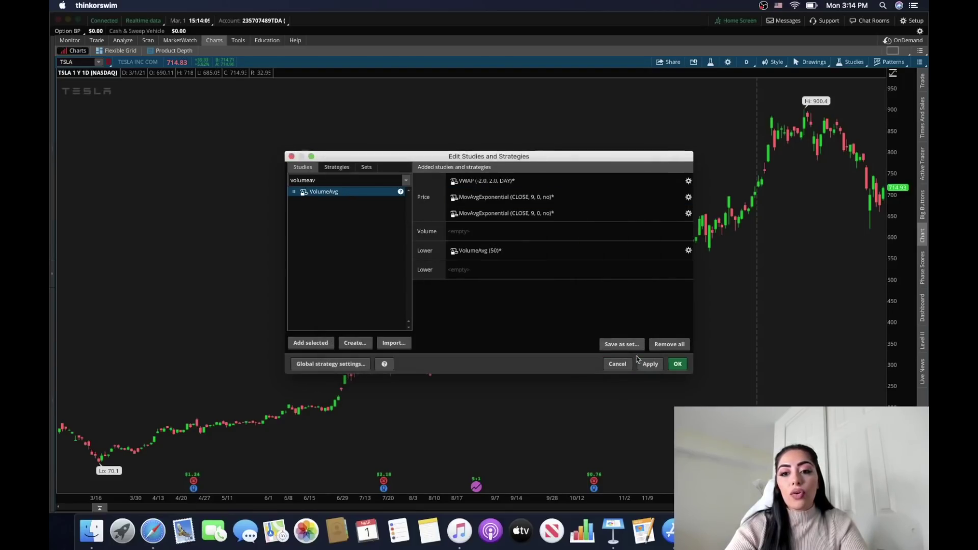
- Set the second MovAvgExponential study's length to 21 and its plot color to yellow, and apply the whole study list to the chart
click(689, 213)
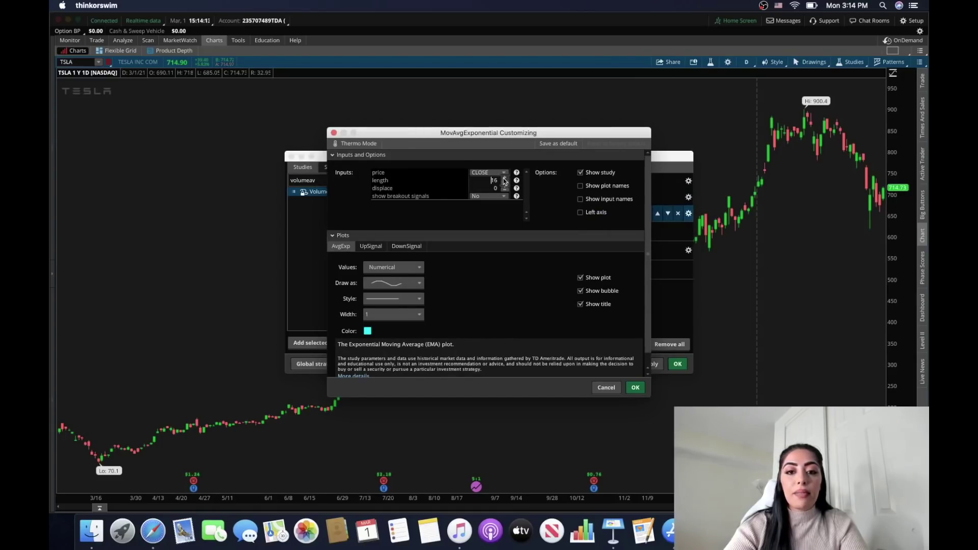
click(505, 179)
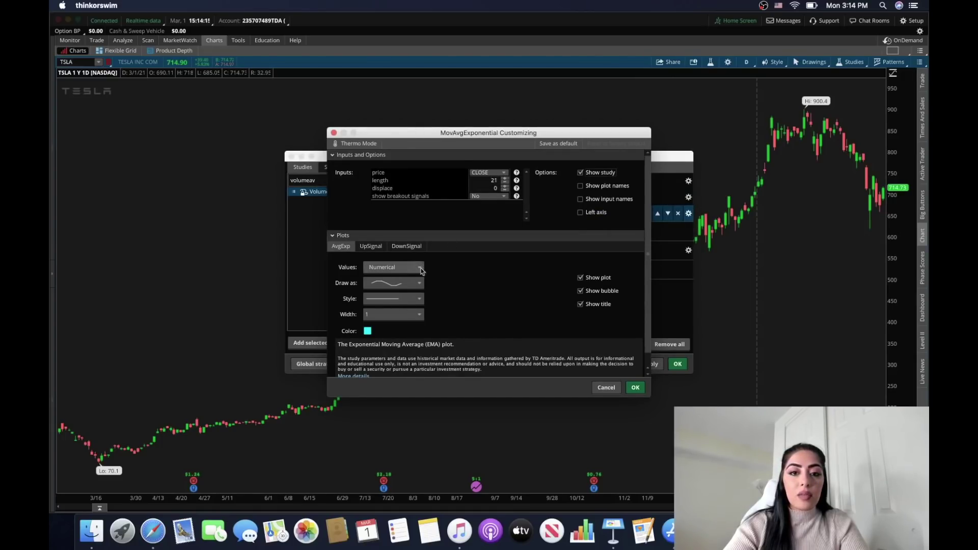
click(367, 331)
click(352, 359)
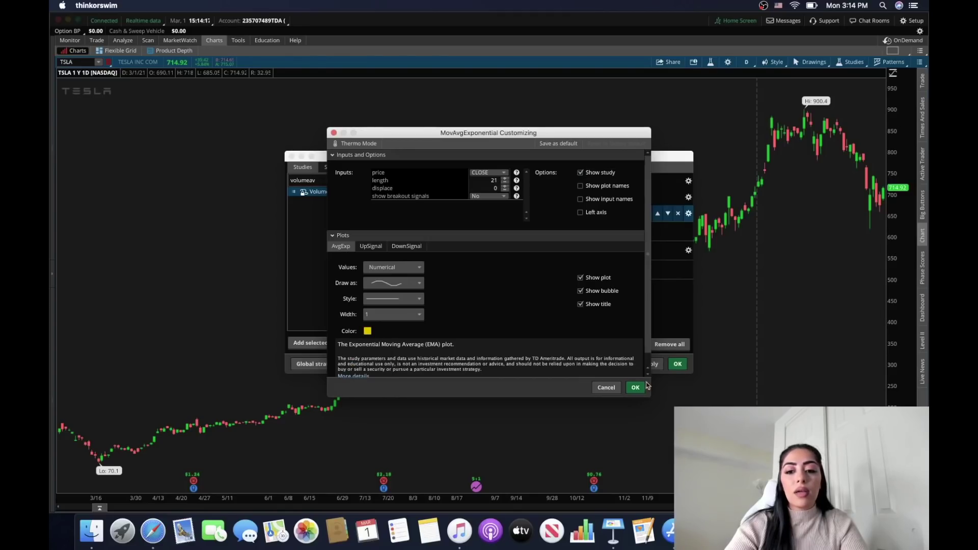
click(635, 388)
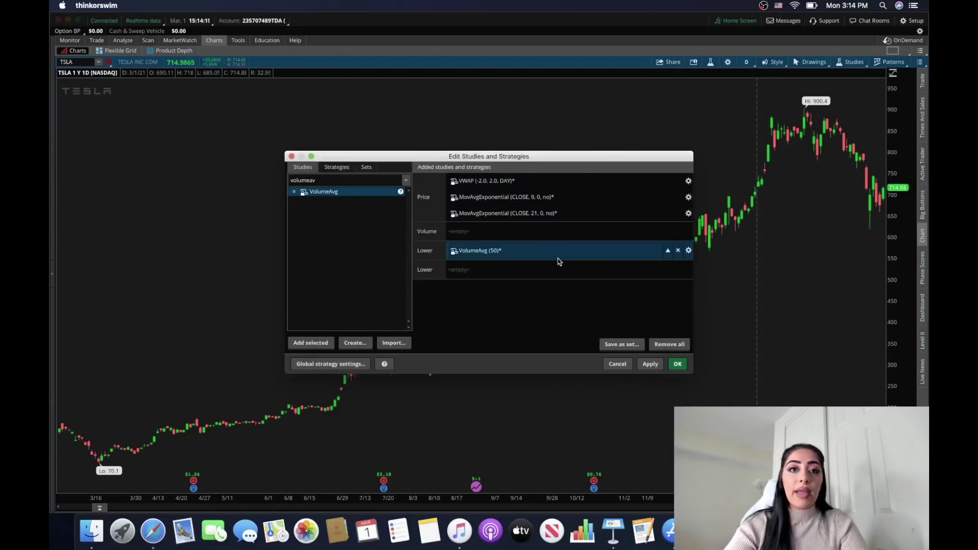
click(650, 364)
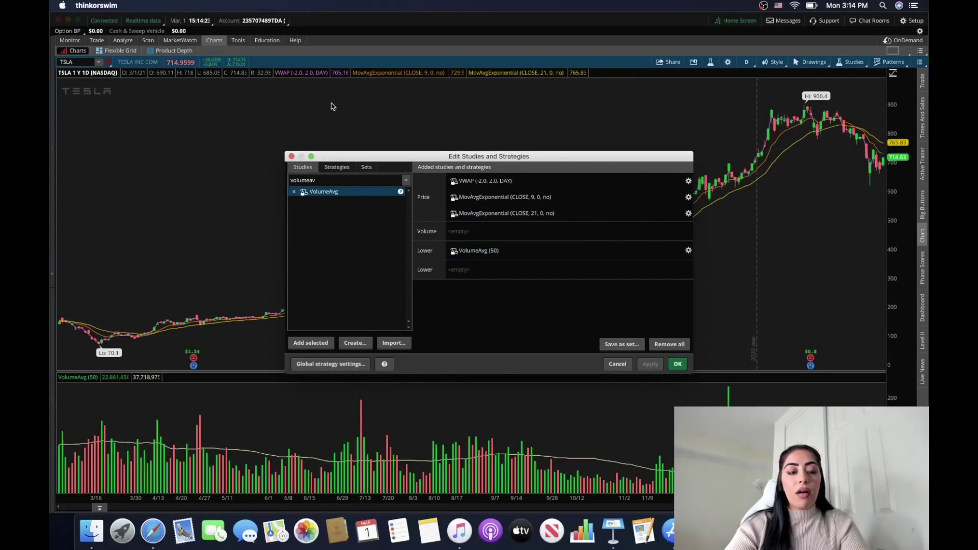
click(678, 364)
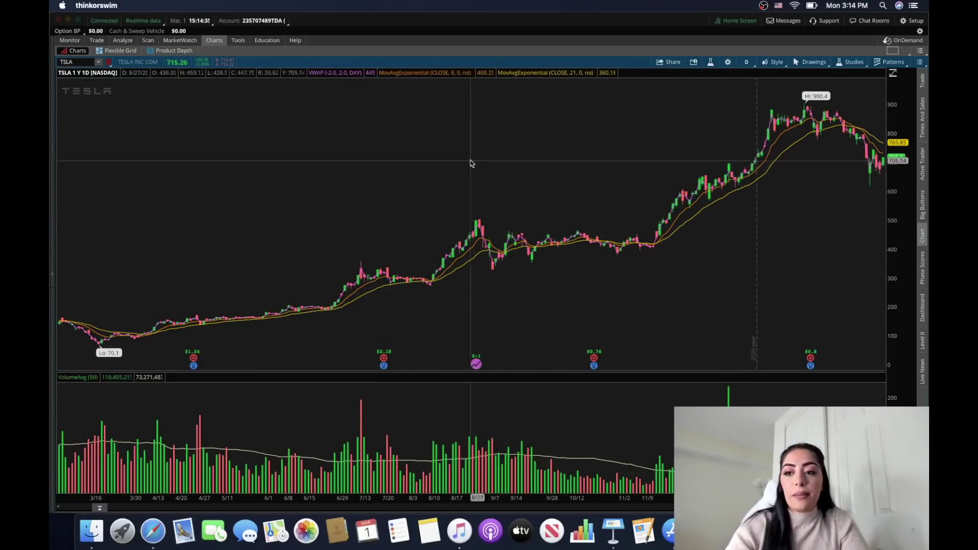
right_click(394, 168)
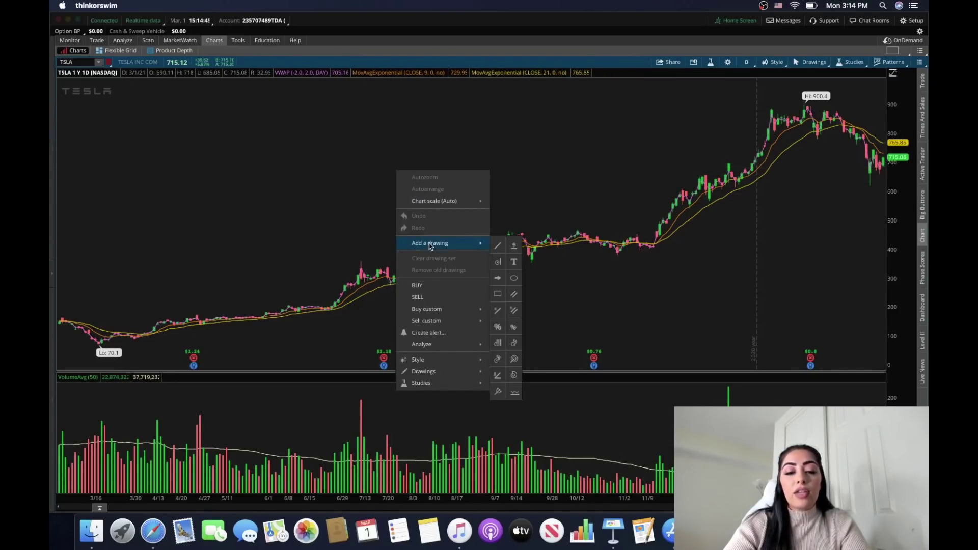
click(516, 147)
middle_click(516, 146)
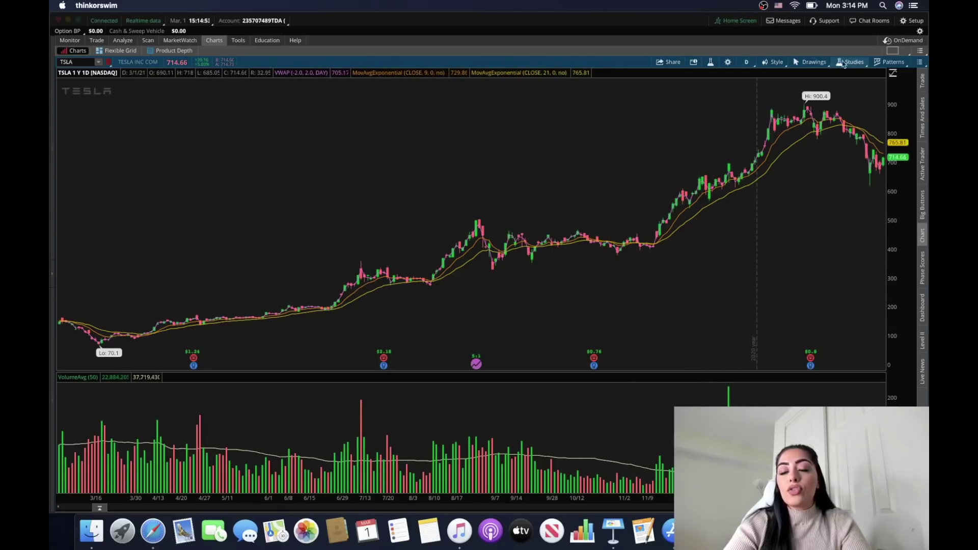
- Draw a horizontal price level line at the TSLA chart's high of 900.4
click(797, 63)
mouse_move(789, 132)
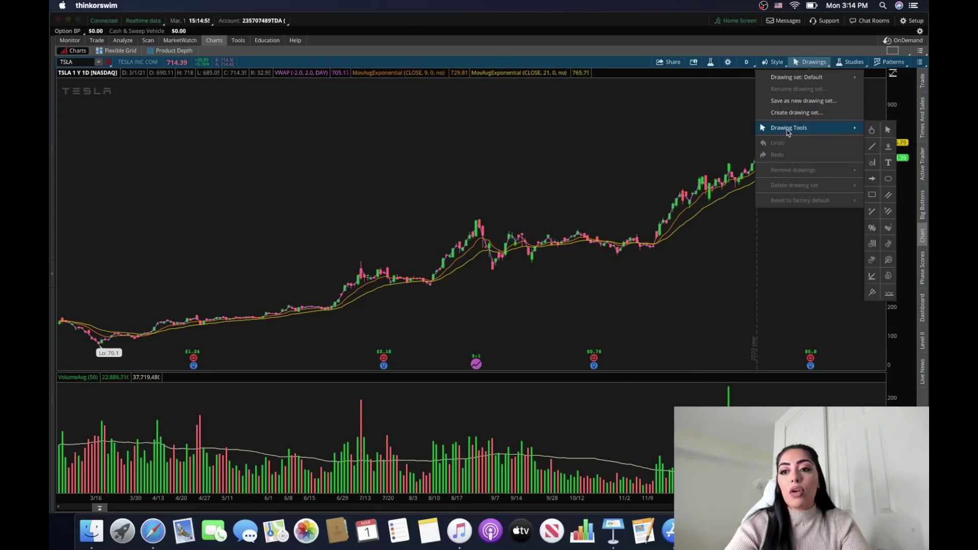
click(889, 147)
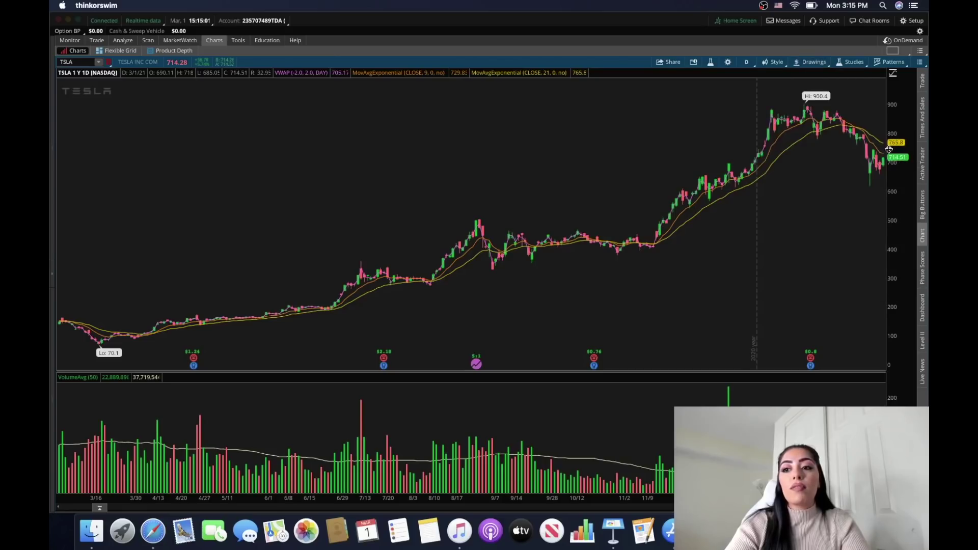
click(593, 104)
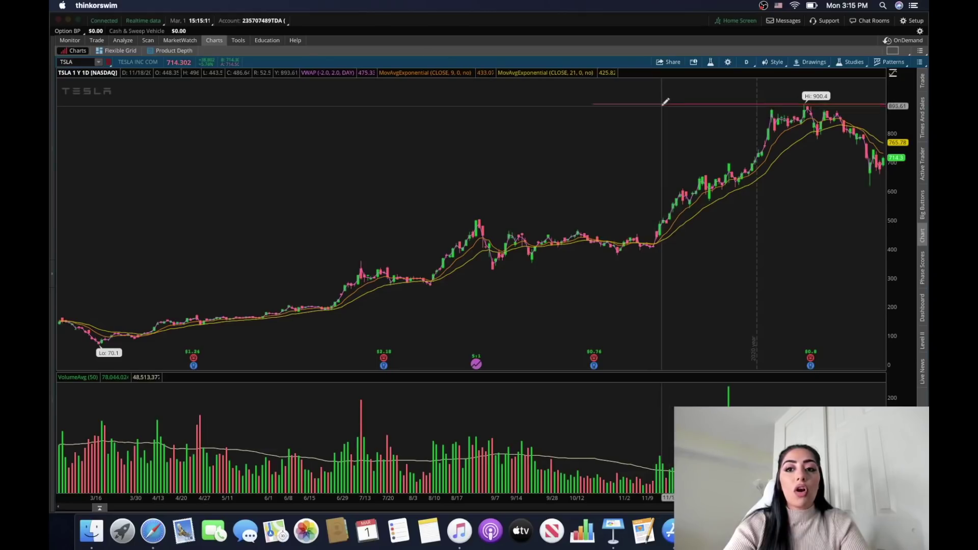
- In the price level line's properties, set the color to white, the style to dashed and the width to 1
right_click(708, 103)
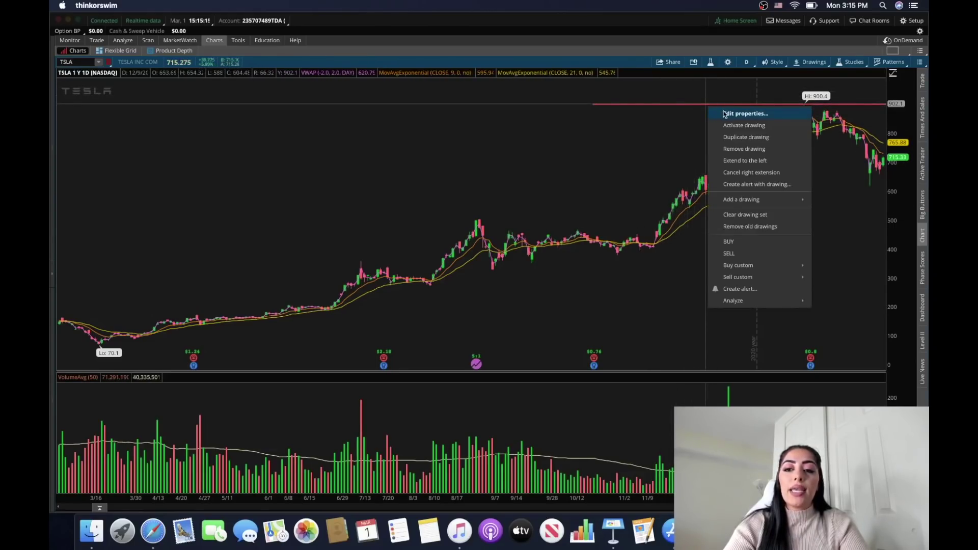
click(725, 113)
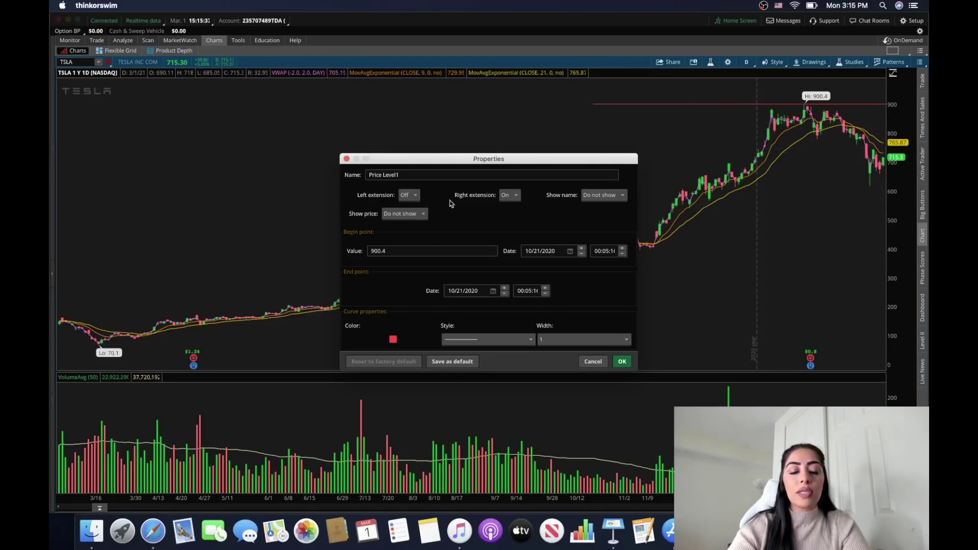
click(393, 340)
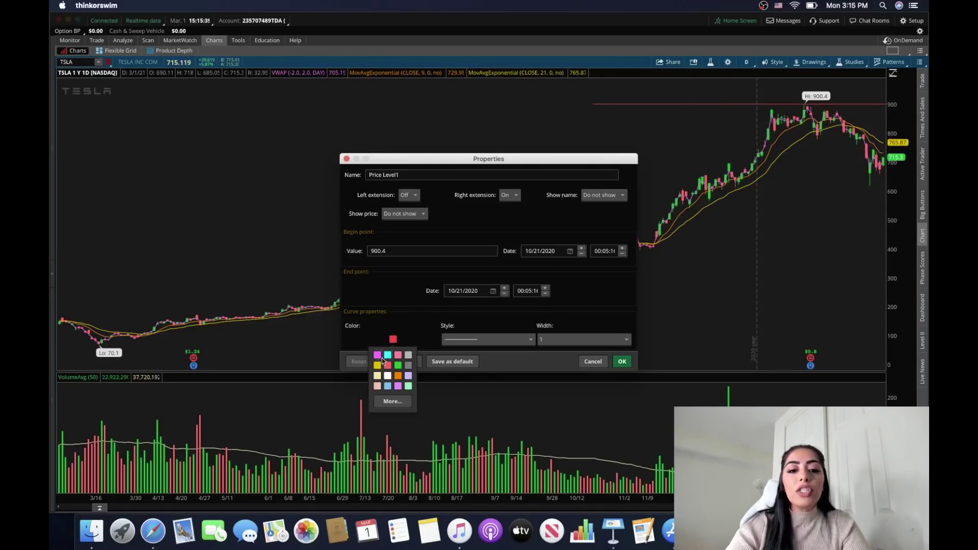
click(392, 377)
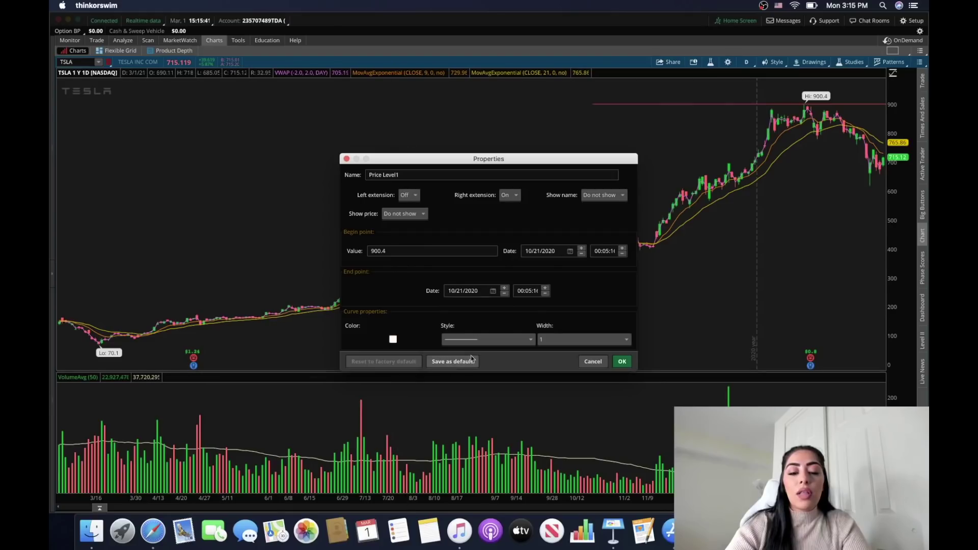
click(483, 339)
click(485, 377)
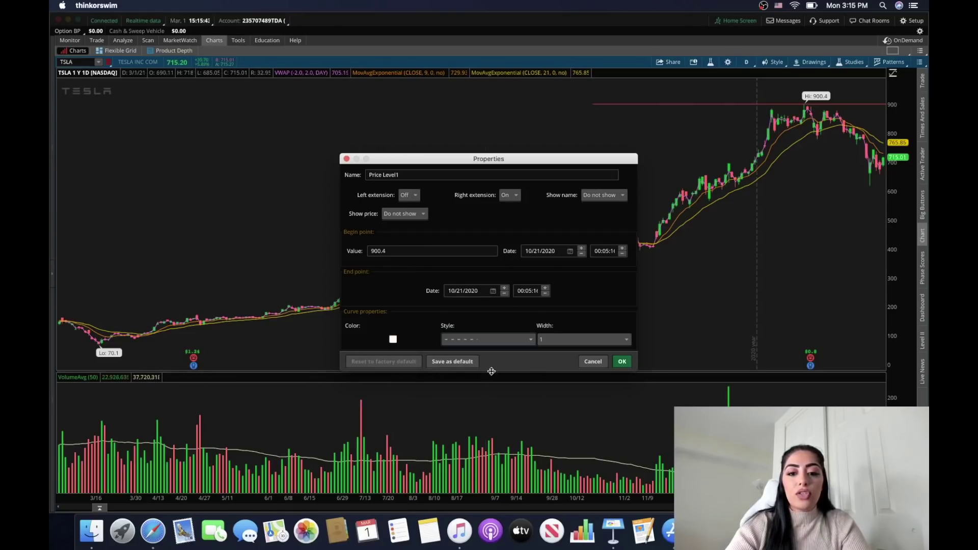
click(581, 340)
click(549, 324)
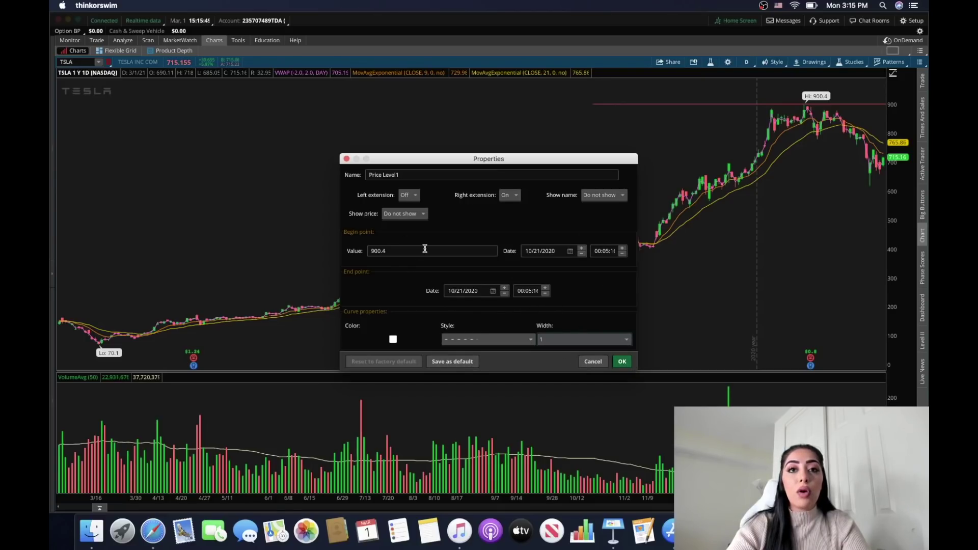
- Save the price level properties as default, confirm them, and draw a second price level line just above 500 at the early September peak
click(459, 365)
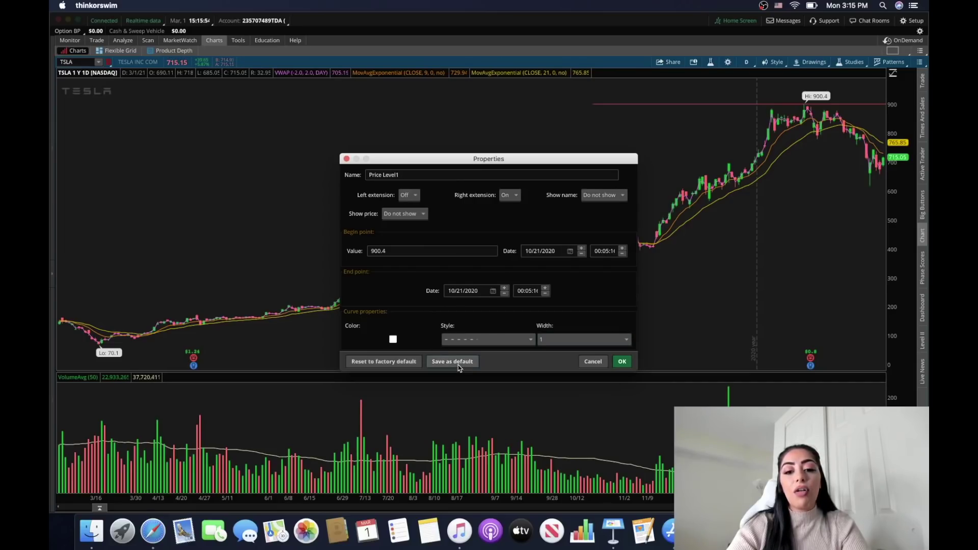
click(622, 361)
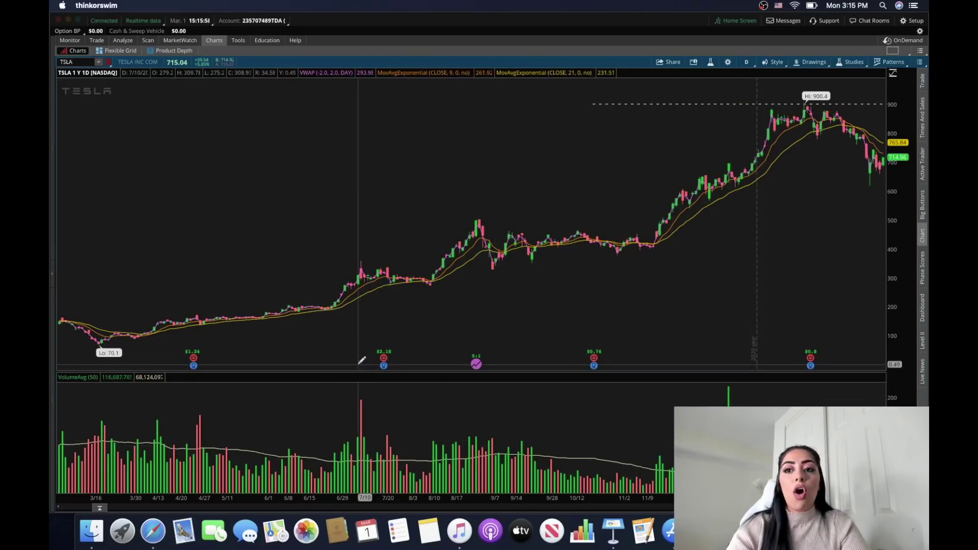
click(453, 217)
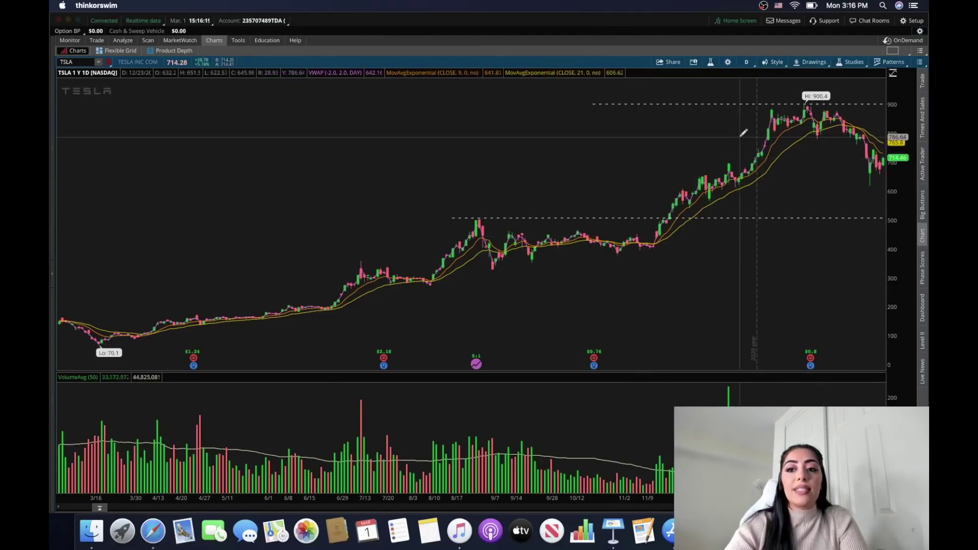
- Save the chart's current studies as a study set named "Day Trading Studies"
click(852, 62)
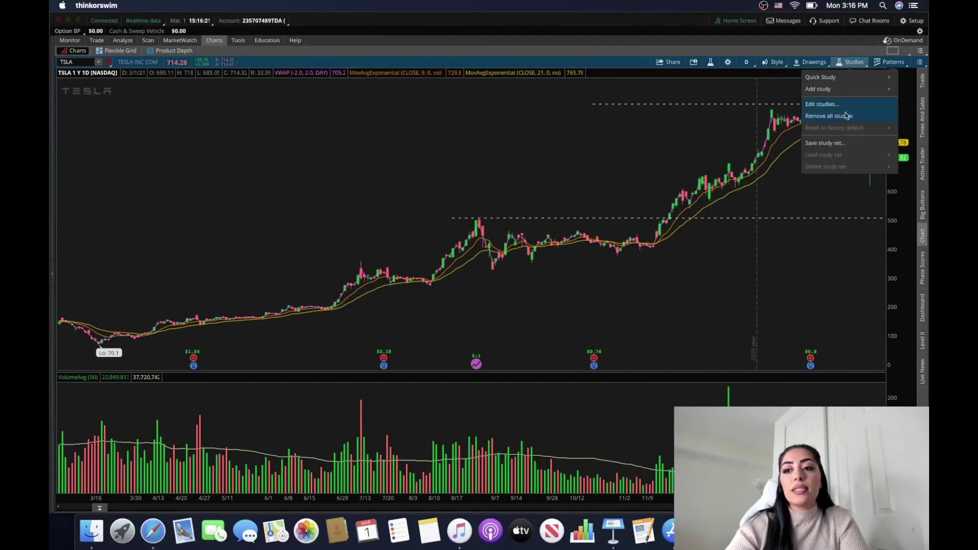
click(845, 144)
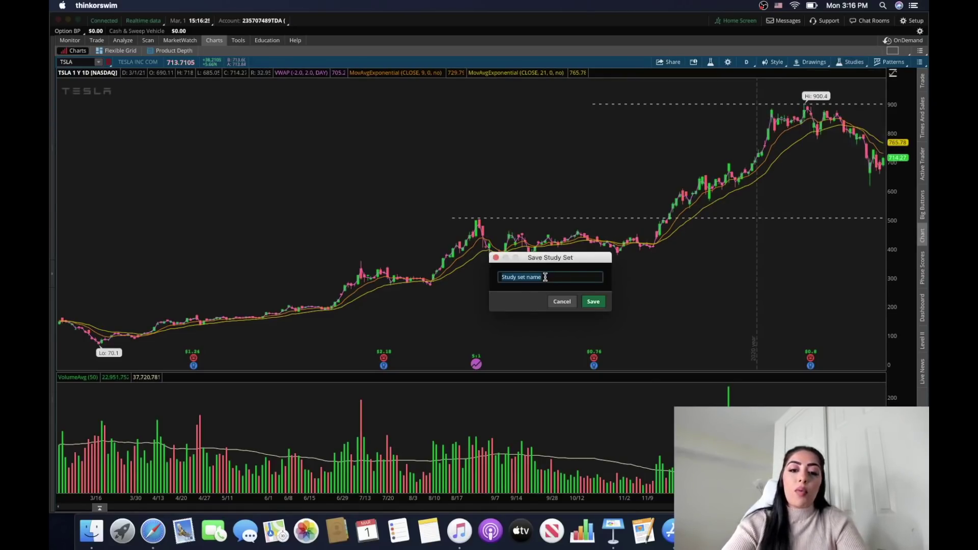
key(BackSpace)
text(Day Trading)
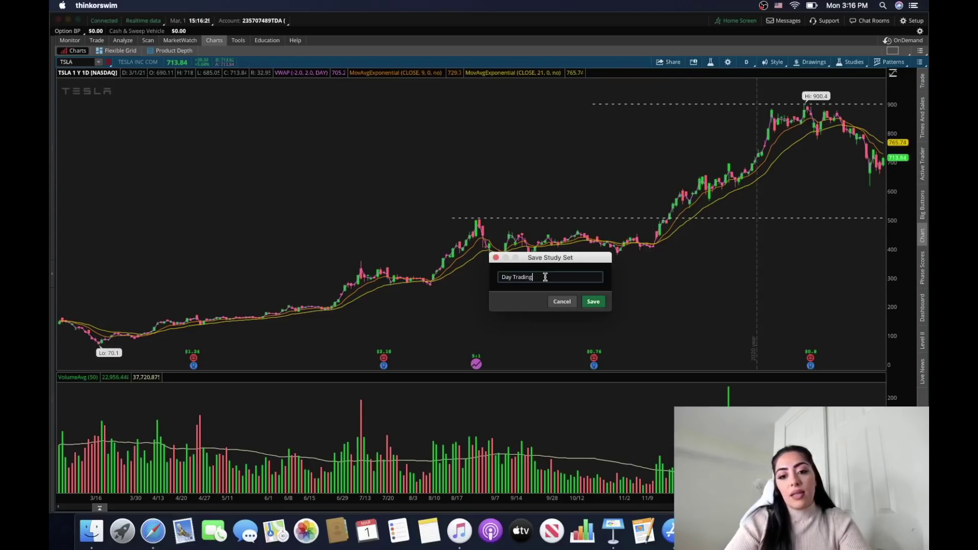
text( Studies)
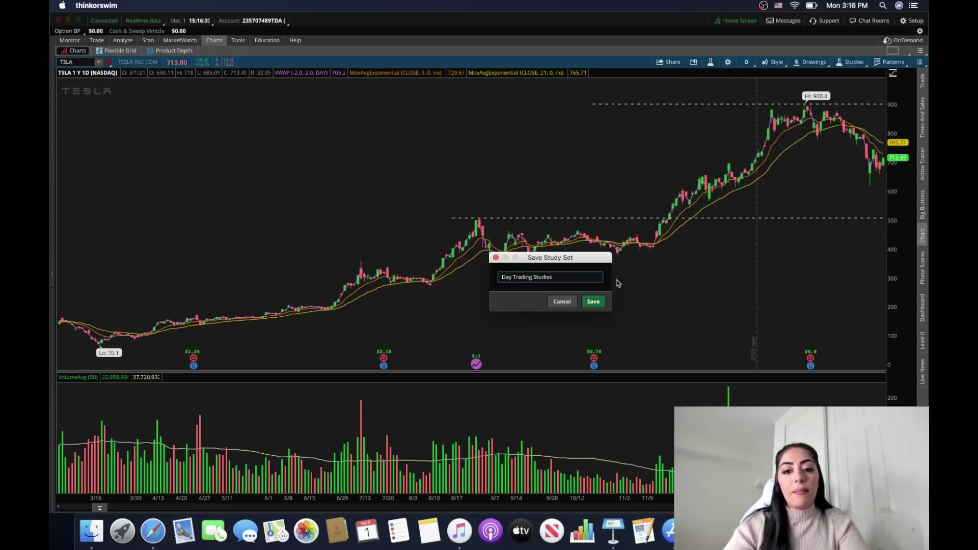
click(593, 302)
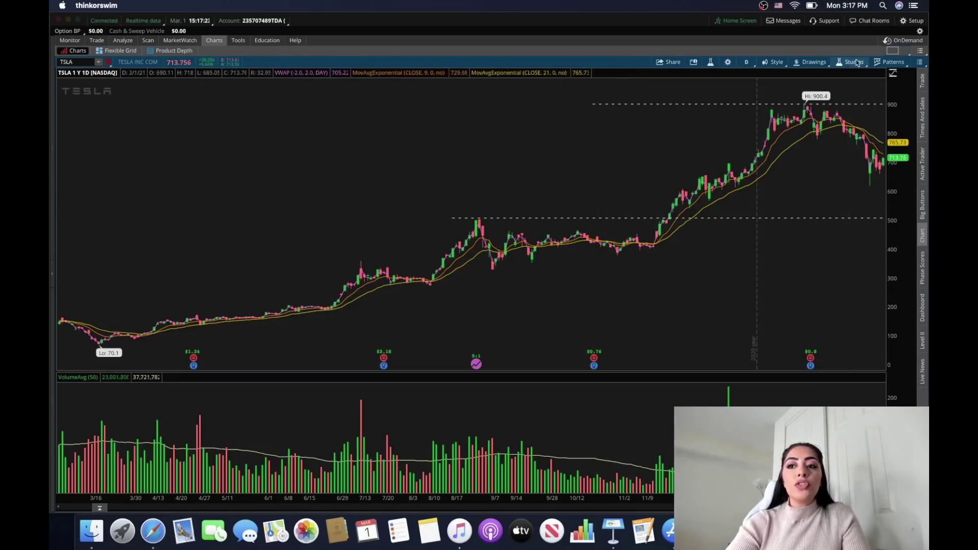
- Try out a grid of two side-by-side charts and a grid of three columns by two rows
click(893, 50)
click(850, 64)
click(520, 63)
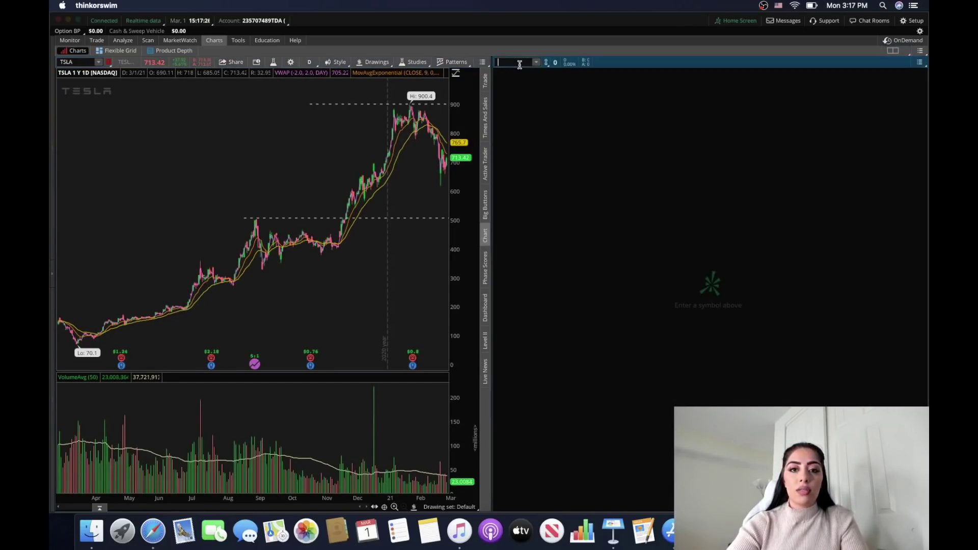
click(892, 51)
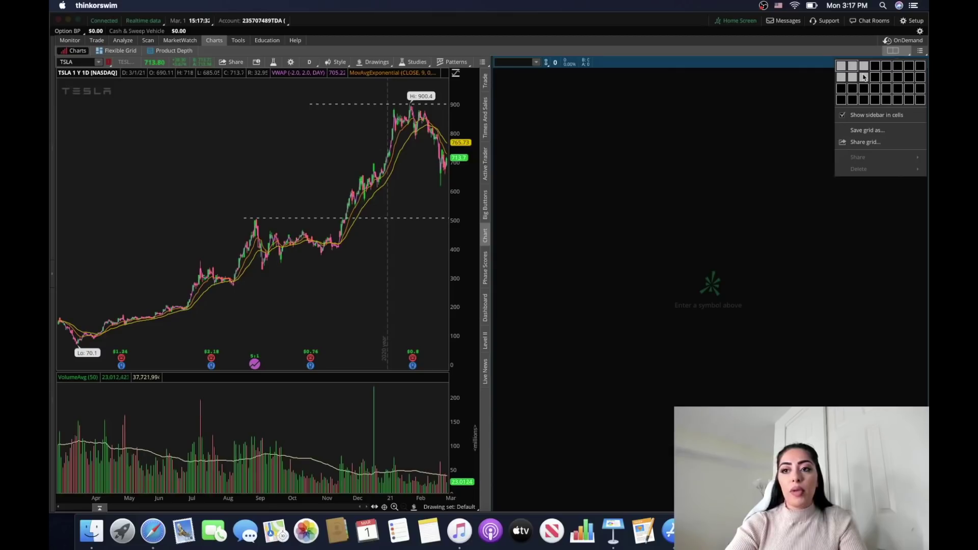
click(865, 77)
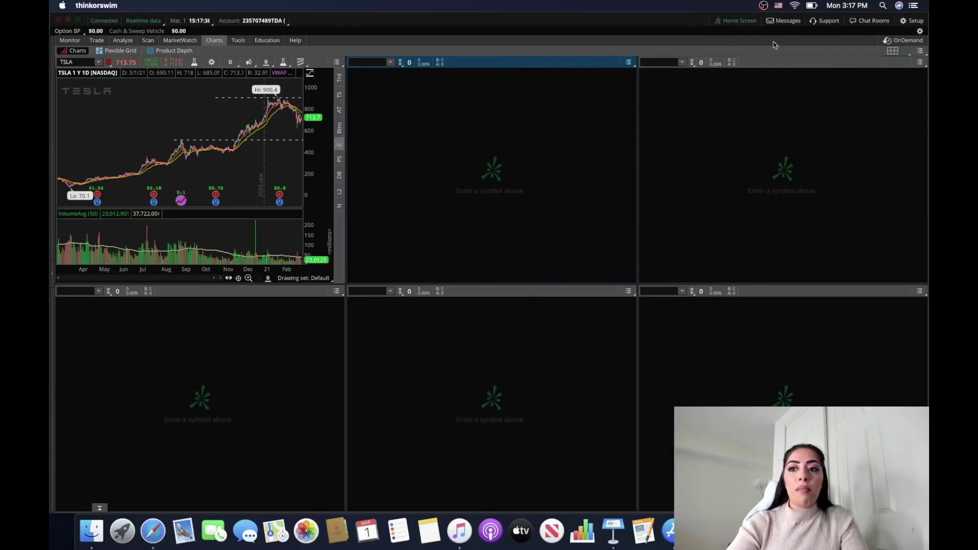
- Set the chart grid to two columns by two rows and load NVDA in the cell beside TSLA
click(901, 51)
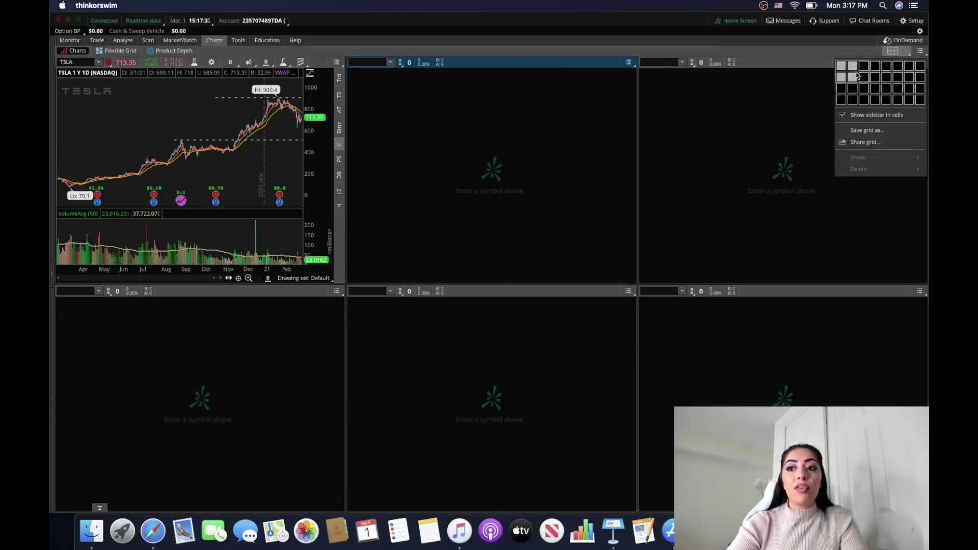
click(856, 77)
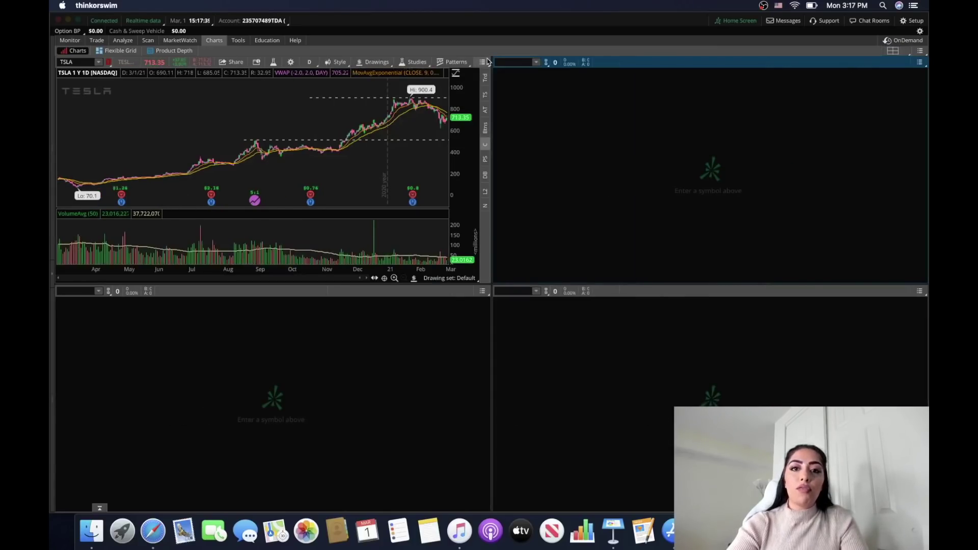
click(525, 63)
text(NVDA)
key(Return)
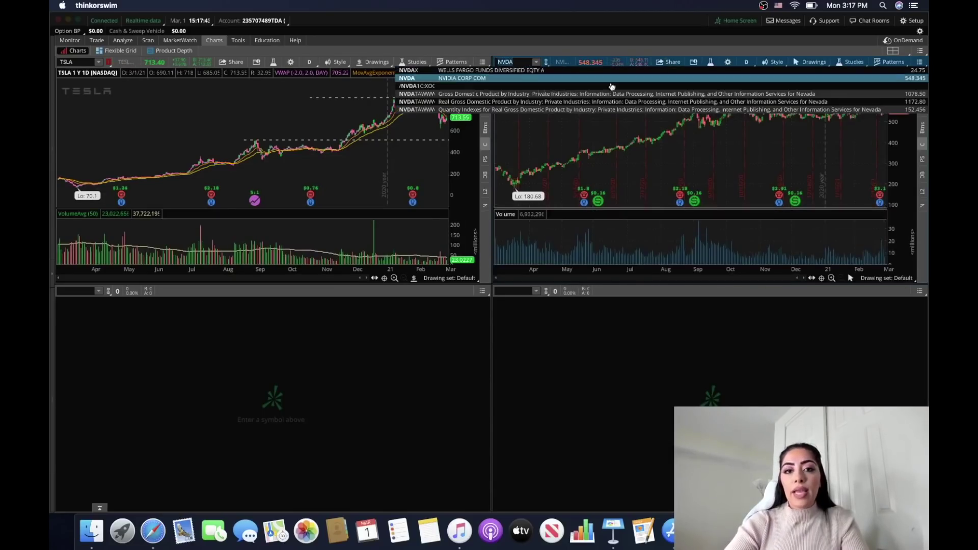
- Load the "Day Trading Studies" study set on the NVDA chart
click(851, 62)
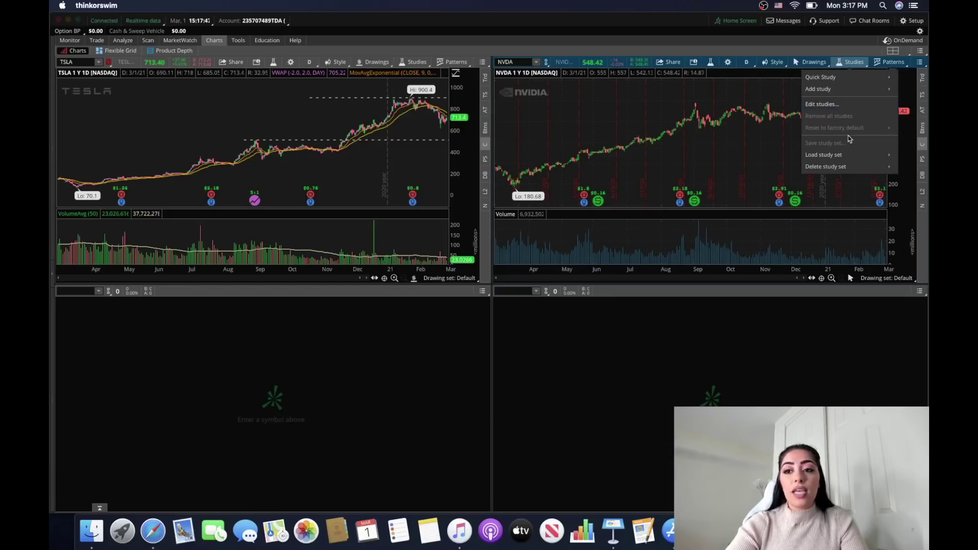
mouse_move(853, 156)
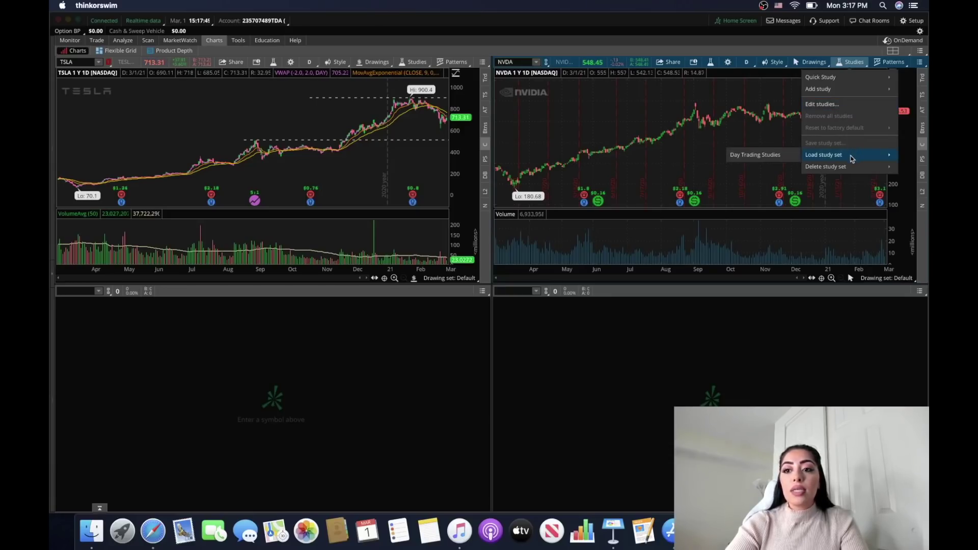
click(755, 154)
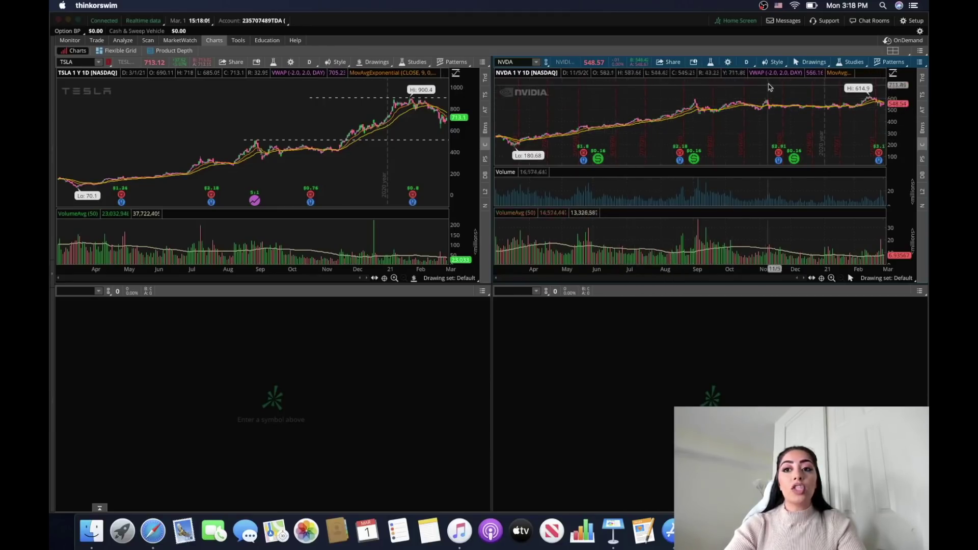
- In the NVDA chart's settings, turn off the volume subgraph for equities, options, futures and forex
click(730, 62)
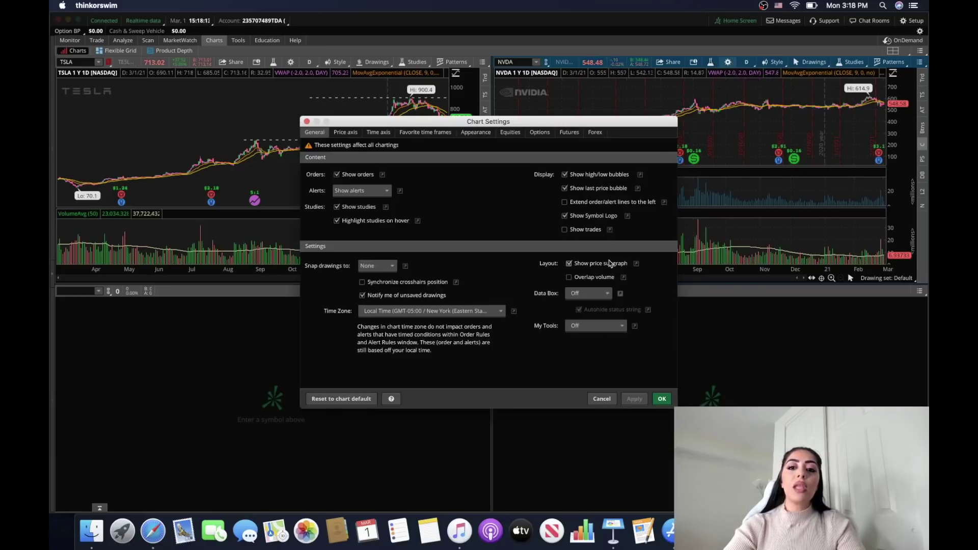
click(511, 133)
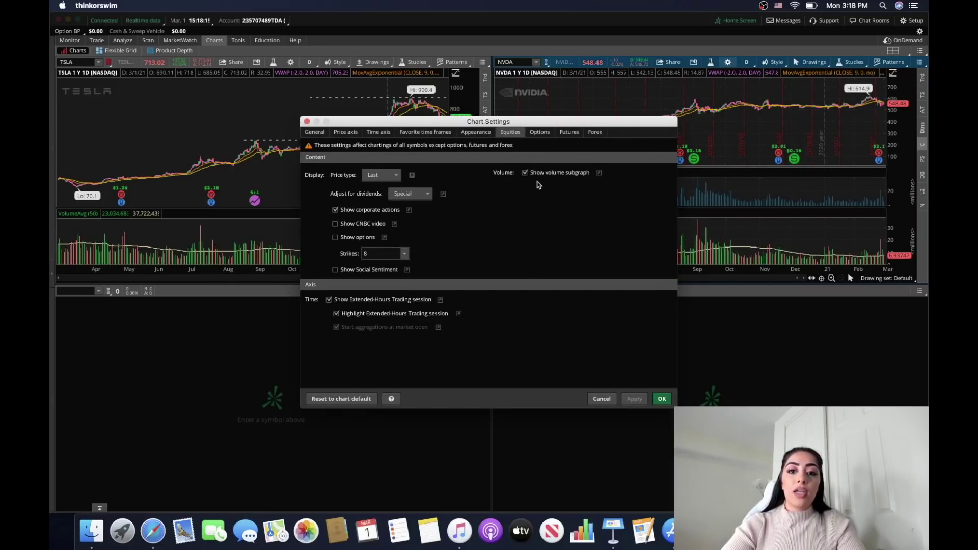
click(539, 135)
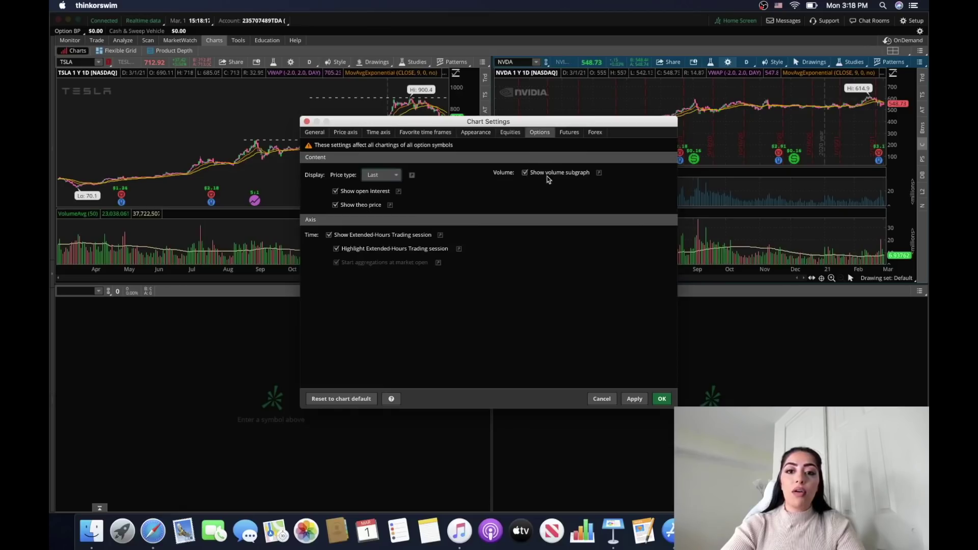
click(570, 136)
click(600, 135)
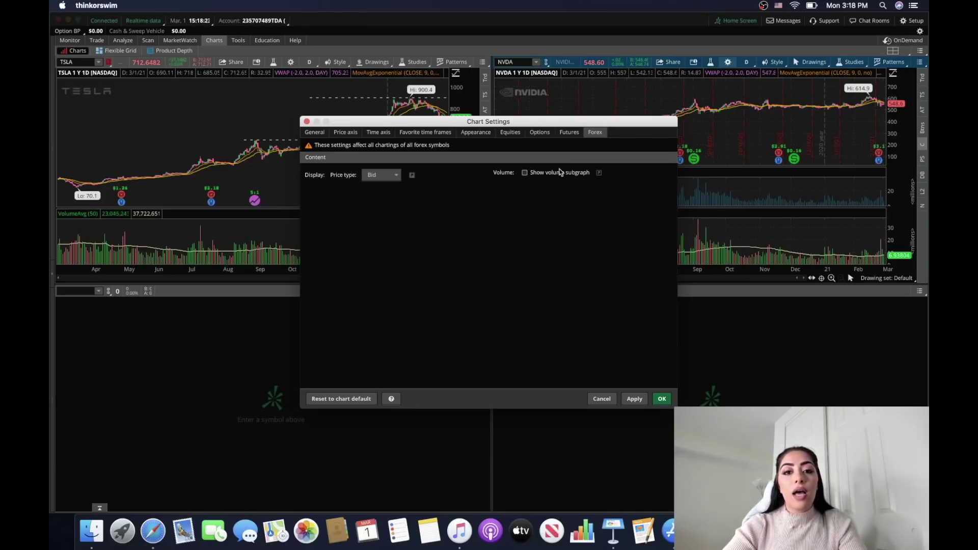
- Turn off the grid and the expiration Friday lines for the NVDA chart and apply the settings
click(476, 132)
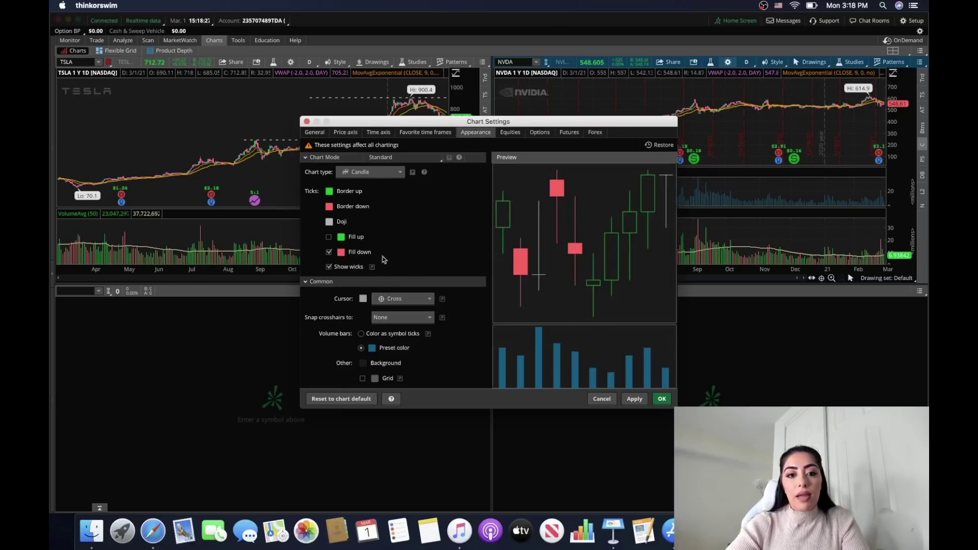
click(386, 135)
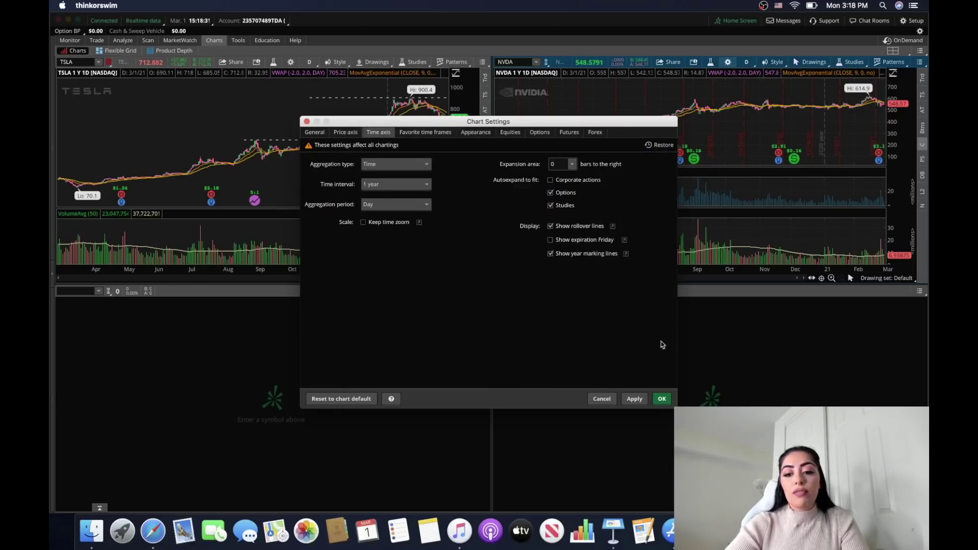
click(643, 400)
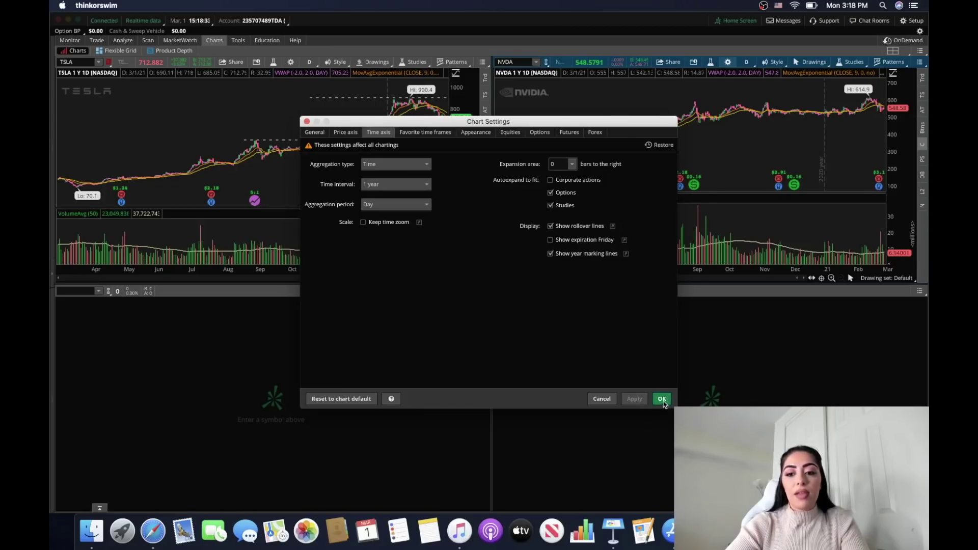
click(662, 400)
- Load AAPL in the empty cell below NVDA and SPY in the empty cell below TSLA
click(515, 288)
text(AAPL)
key(Return)
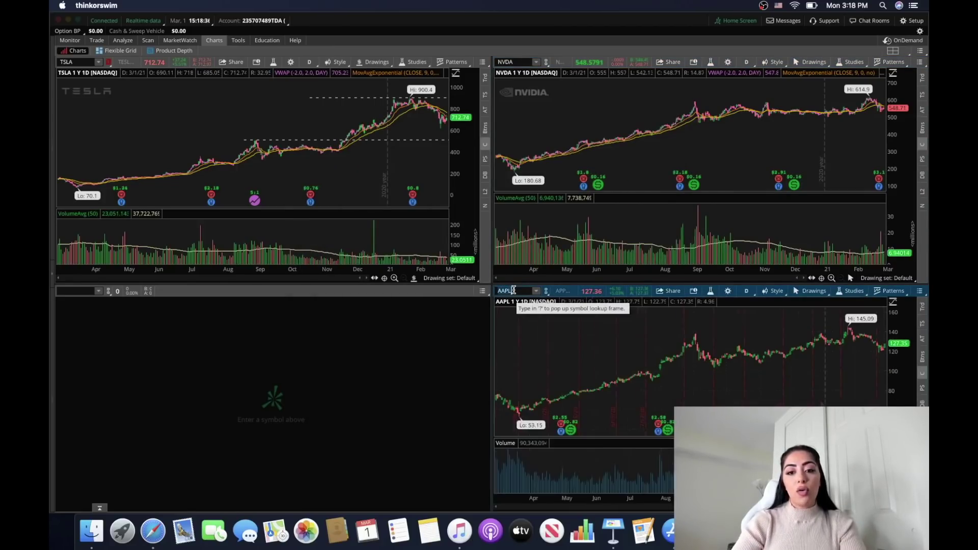
click(72, 291)
text(SPY)
key(Return)
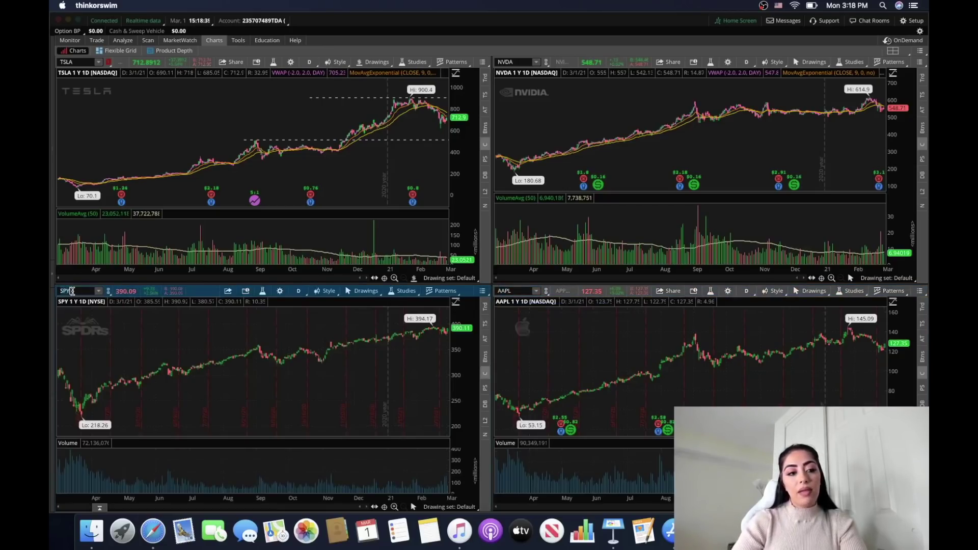
- In the SPY chart's settings, turn off the volume subgraph for options, futures, forex and equities
click(279, 292)
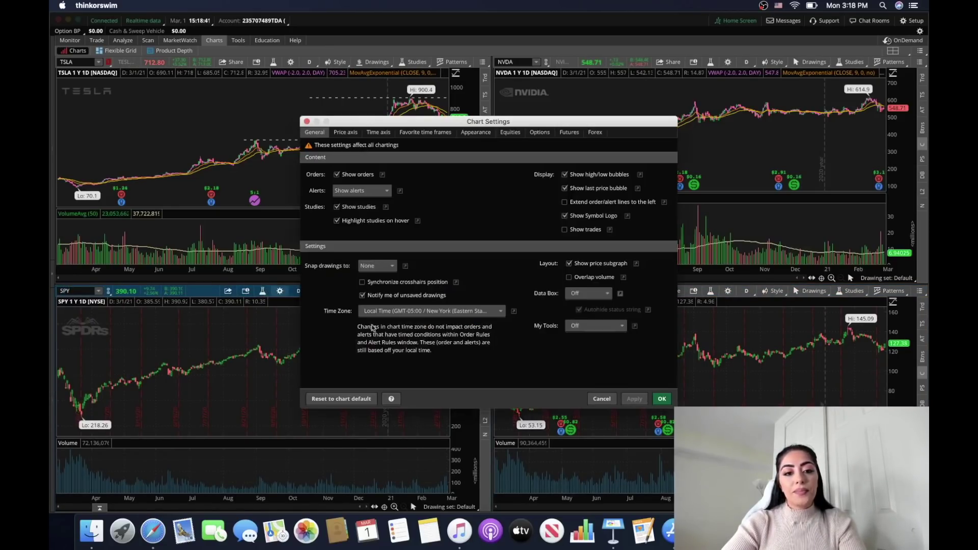
click(543, 135)
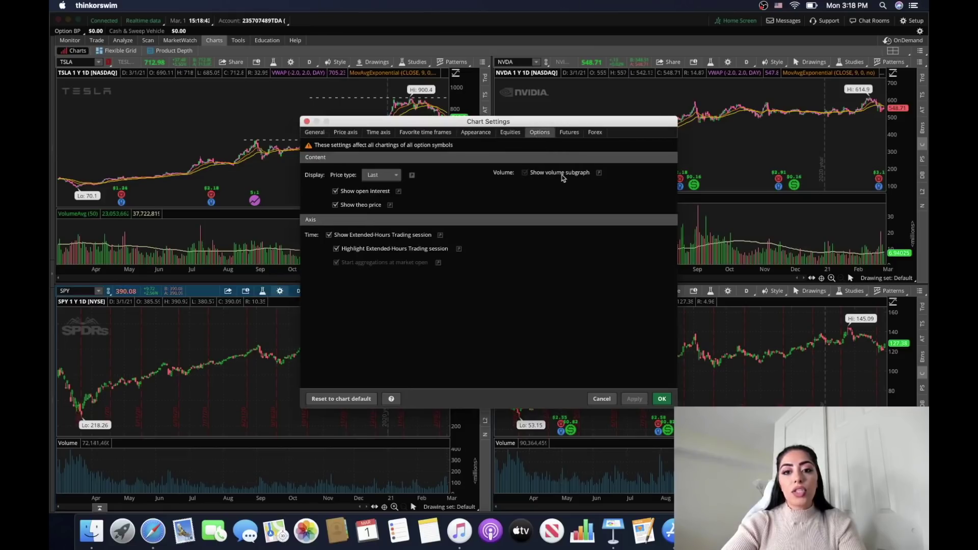
click(569, 134)
click(594, 133)
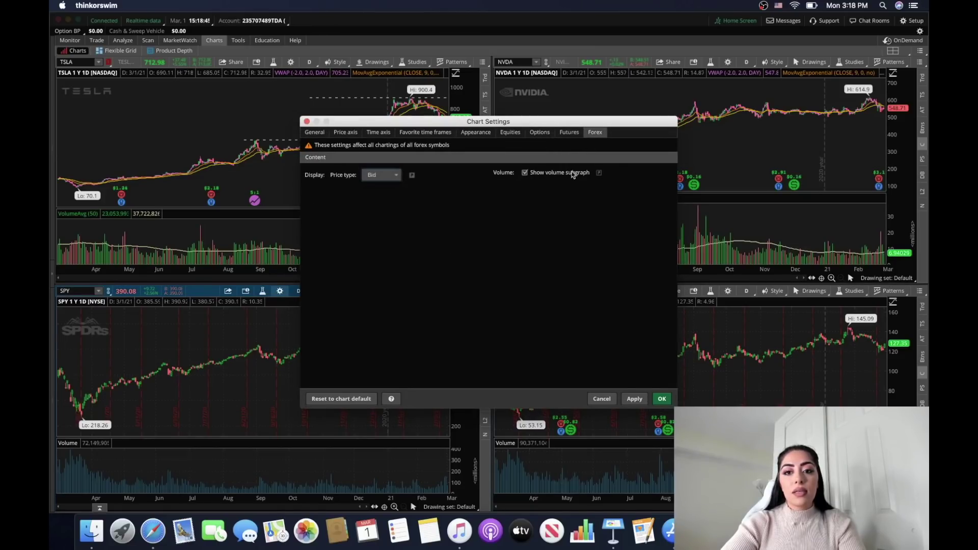
click(510, 134)
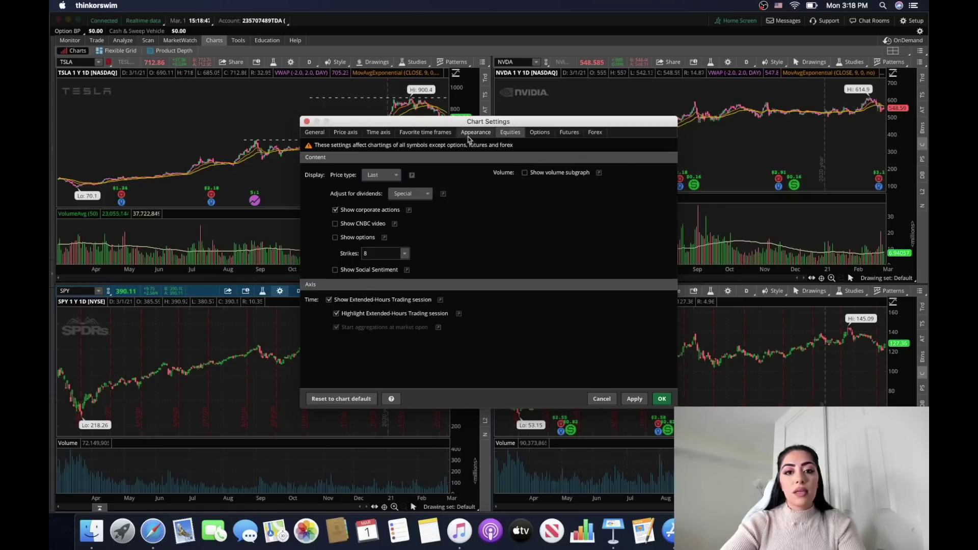
- Turn off the grid and the expiration Friday lines for the SPY chart and apply the settings
click(471, 134)
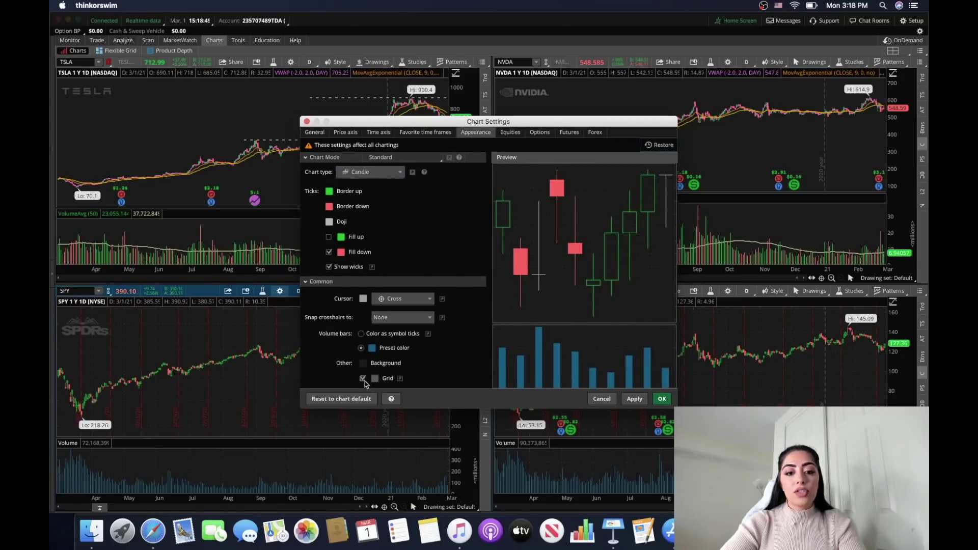
click(417, 132)
click(379, 133)
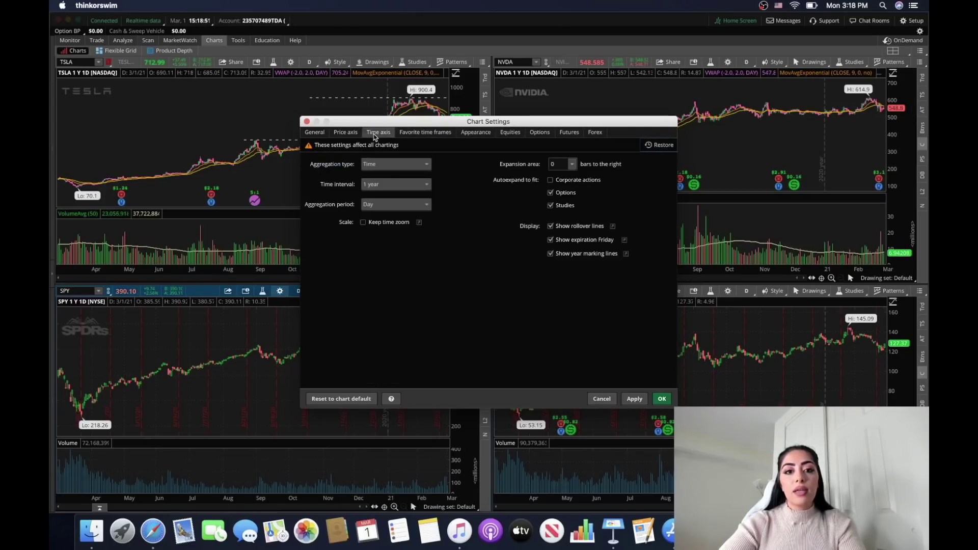
click(635, 398)
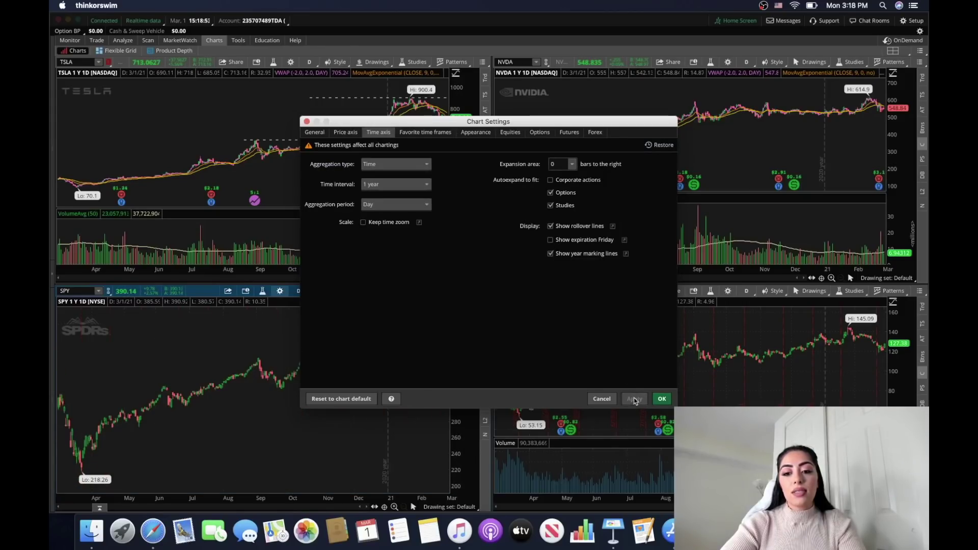
click(662, 399)
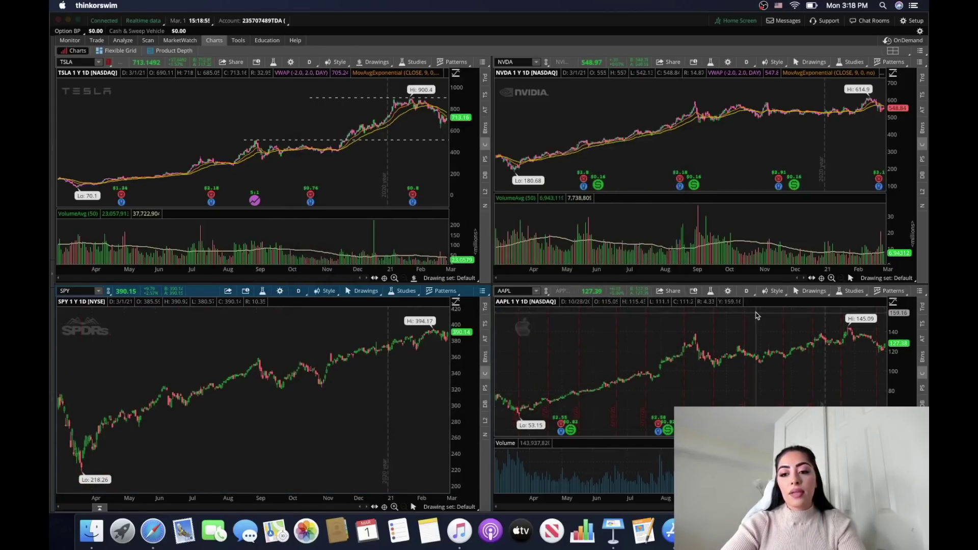
- In the AAPL chart's settings, turn off the volume subgraph for options, futures, forex and equities
click(728, 292)
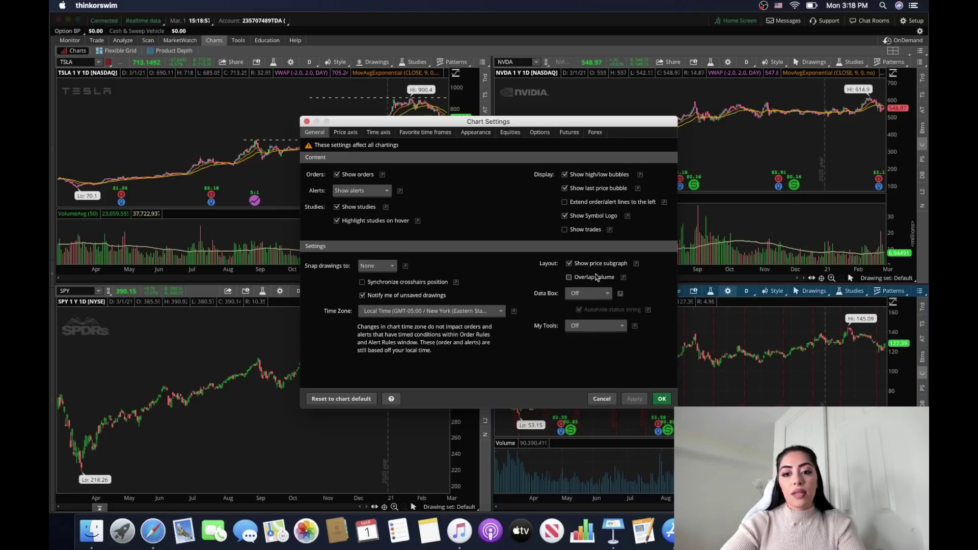
click(541, 133)
click(568, 133)
click(573, 173)
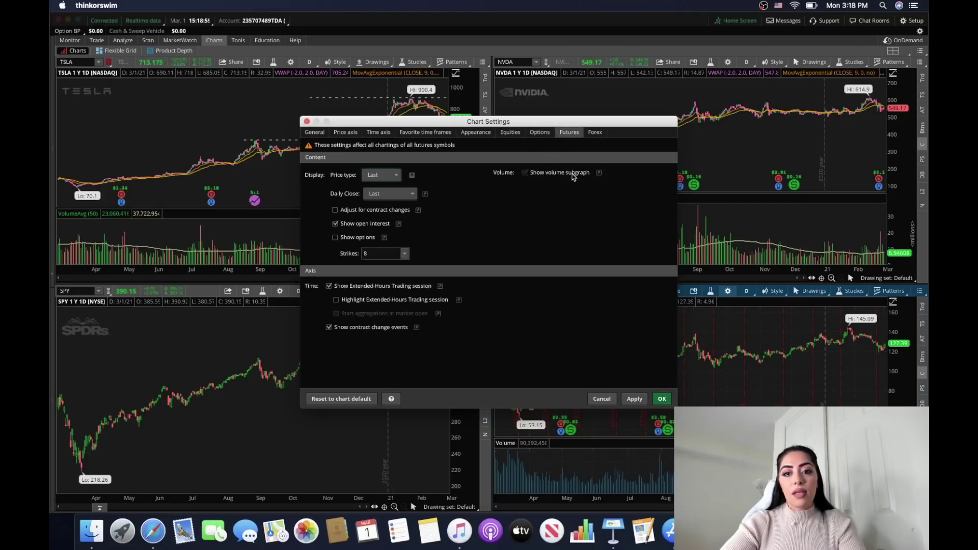
click(595, 131)
click(518, 133)
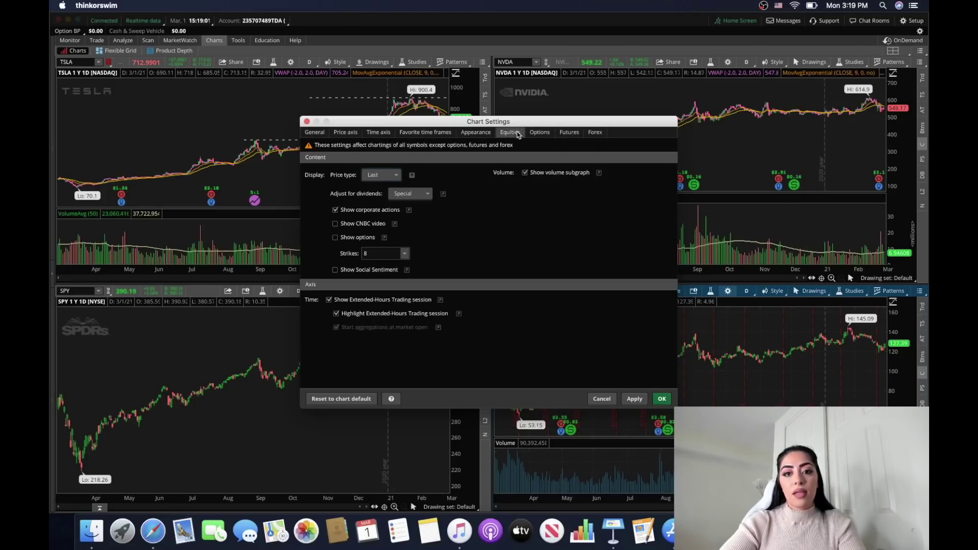
- Turn off the grid and the expiration Friday lines for the AAPL chart and confirm the settings
click(473, 135)
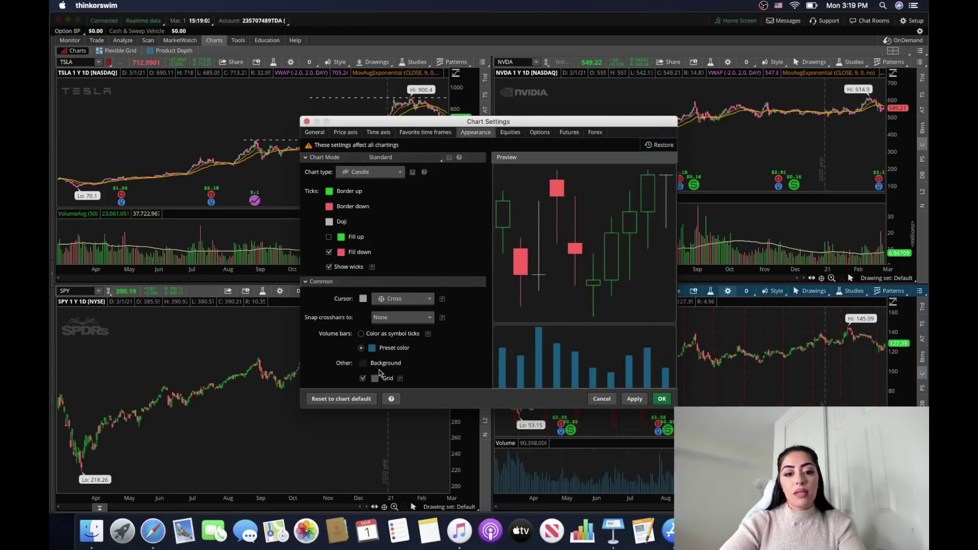
click(379, 136)
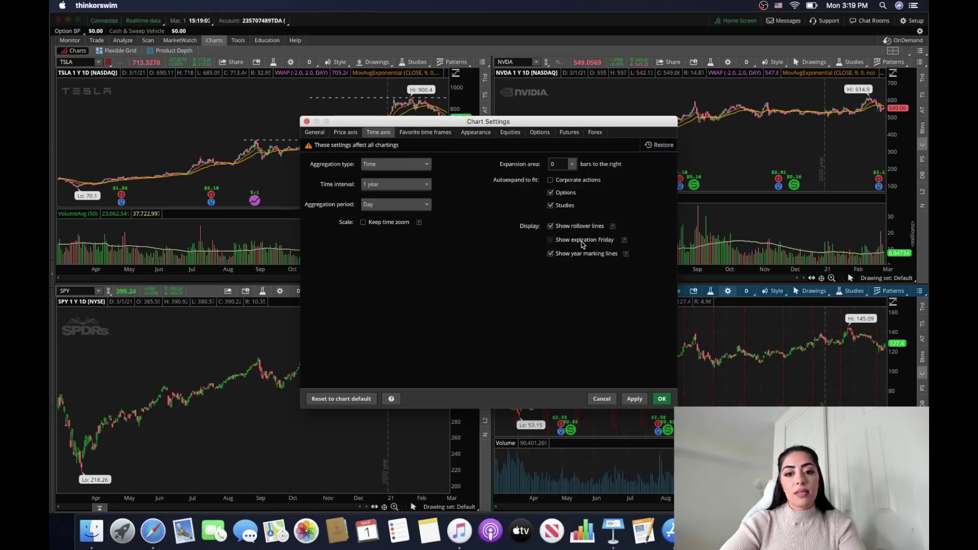
click(662, 399)
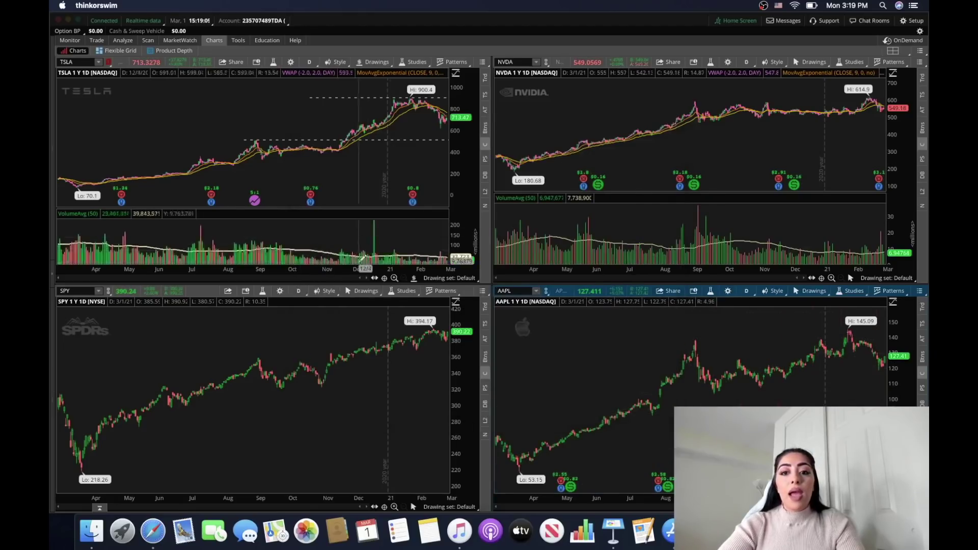
- Load the "Day Trading Studies" study set on both the SPY chart and the AAPL chart
click(391, 294)
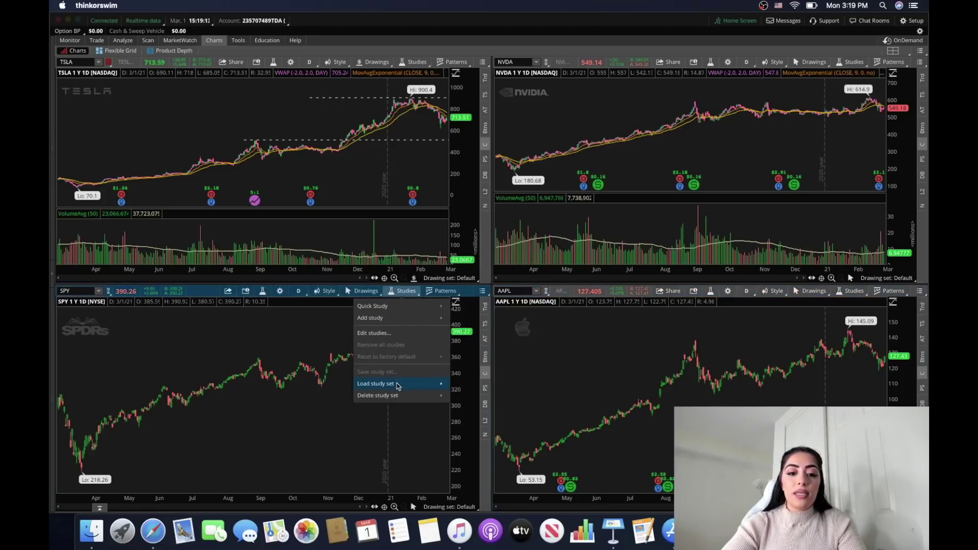
mouse_move(411, 386)
click(465, 386)
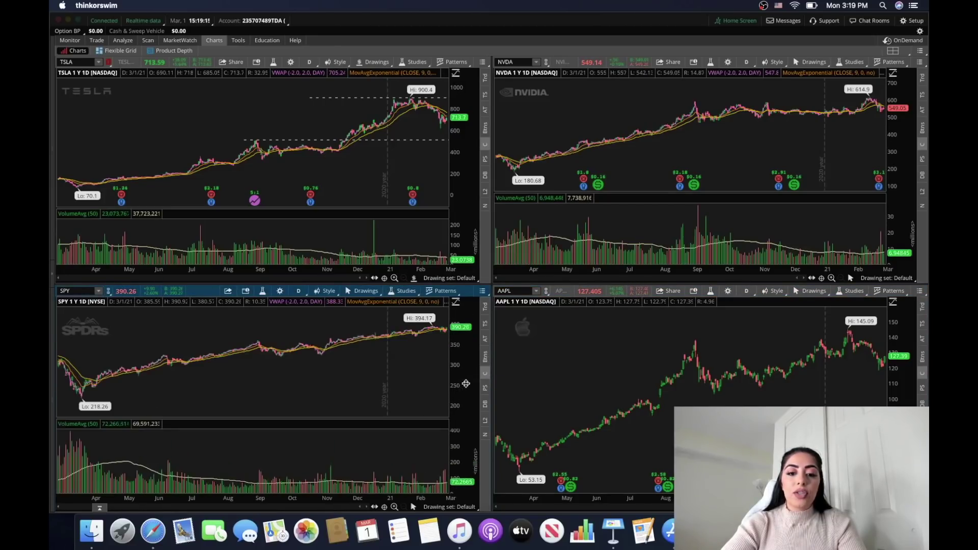
click(852, 291)
mouse_move(846, 385)
click(768, 386)
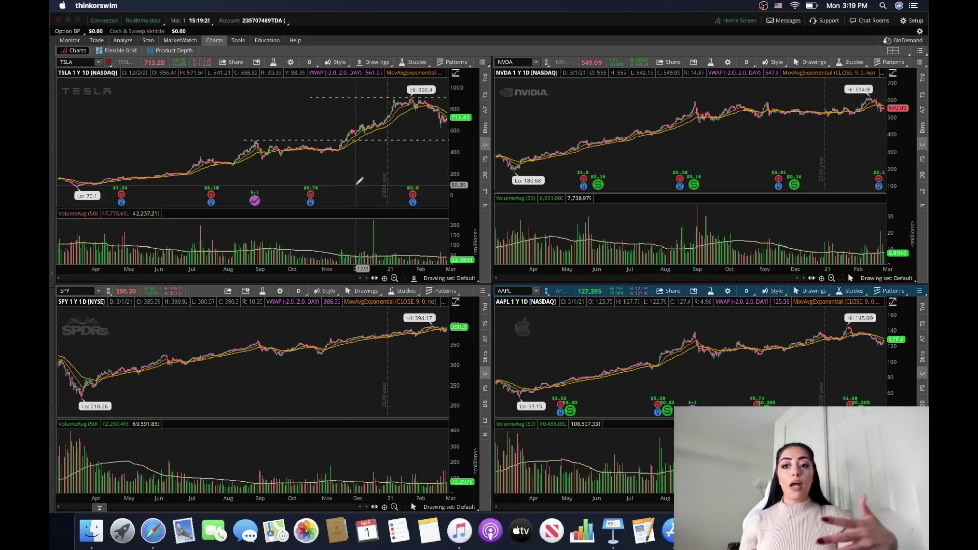
- Expand the chart grid, settling on three columns by two rows, and load AMZN into the empty cell of the first row
click(910, 54)
click(871, 79)
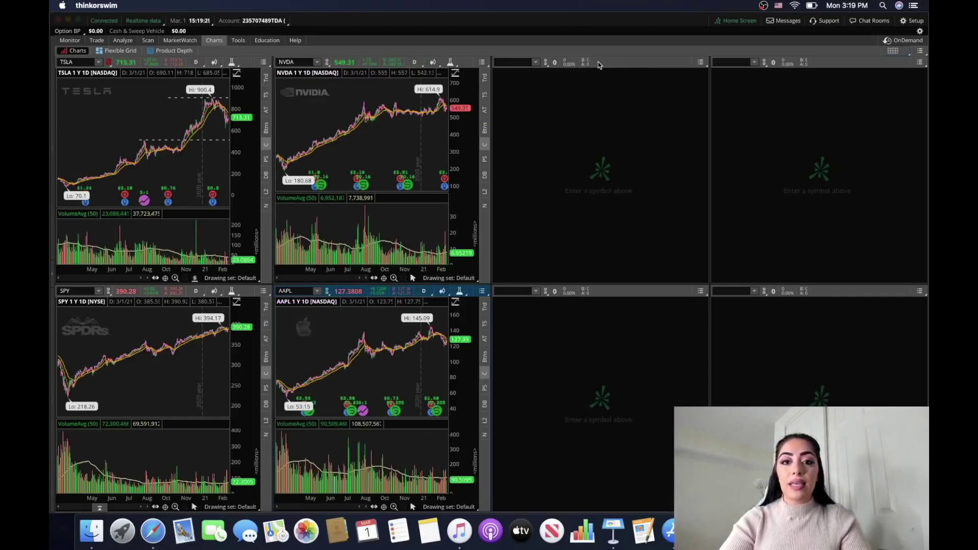
click(893, 51)
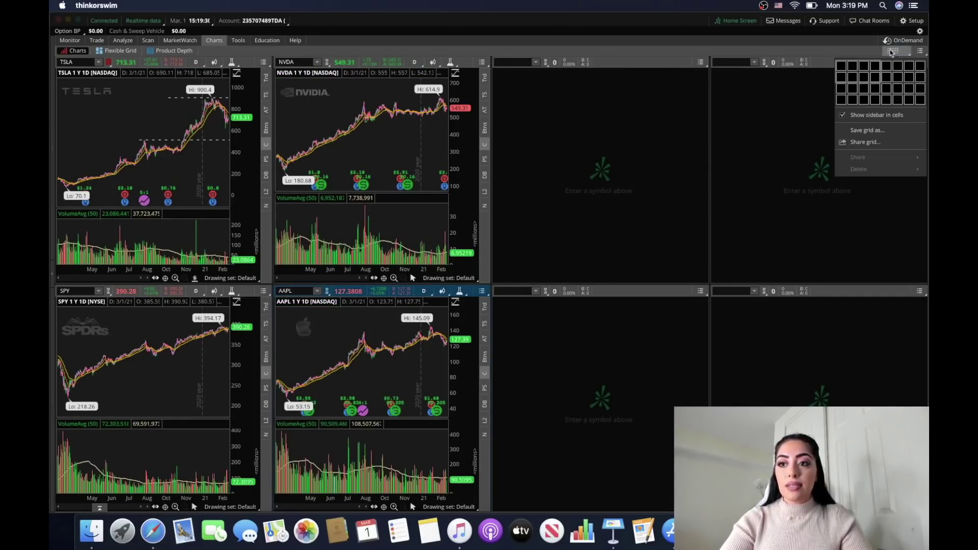
click(865, 77)
click(664, 62)
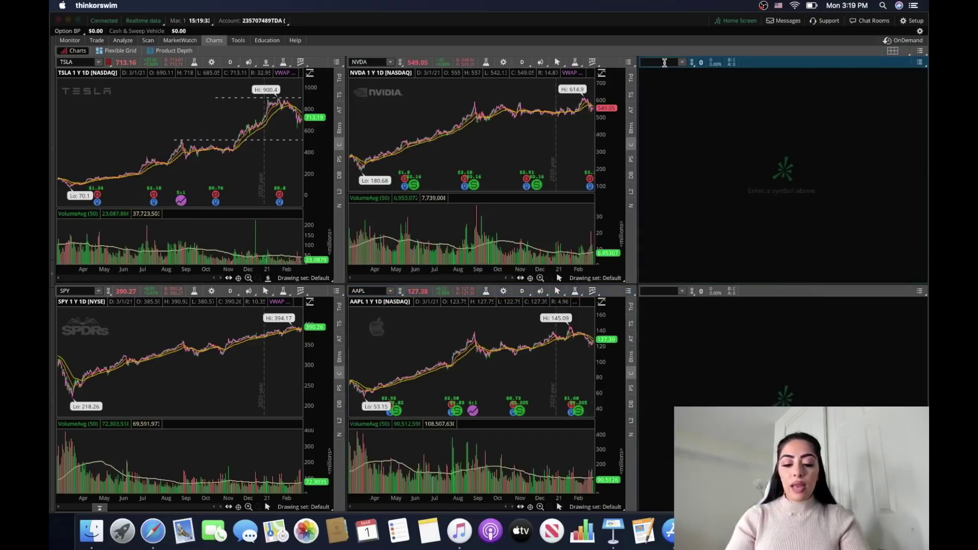
text(AMZN)
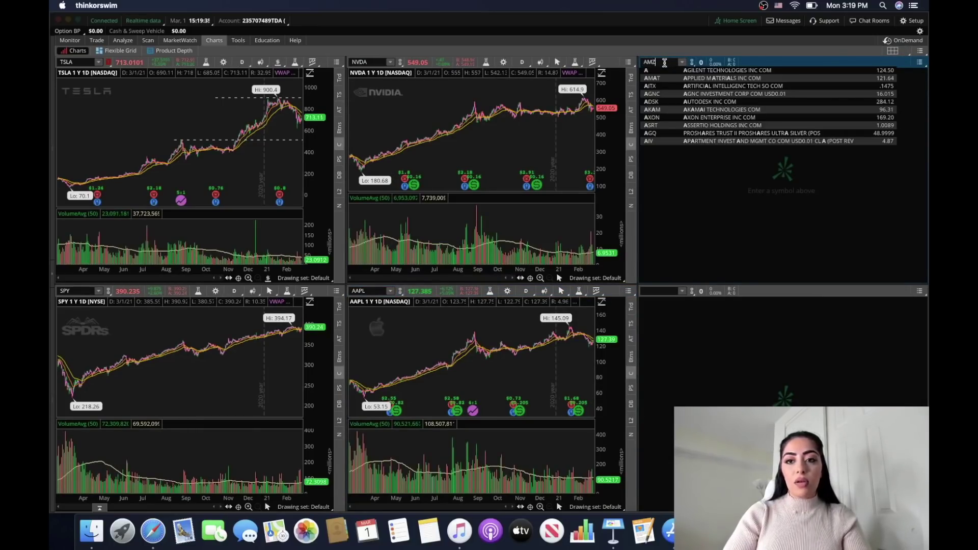
key(Return)
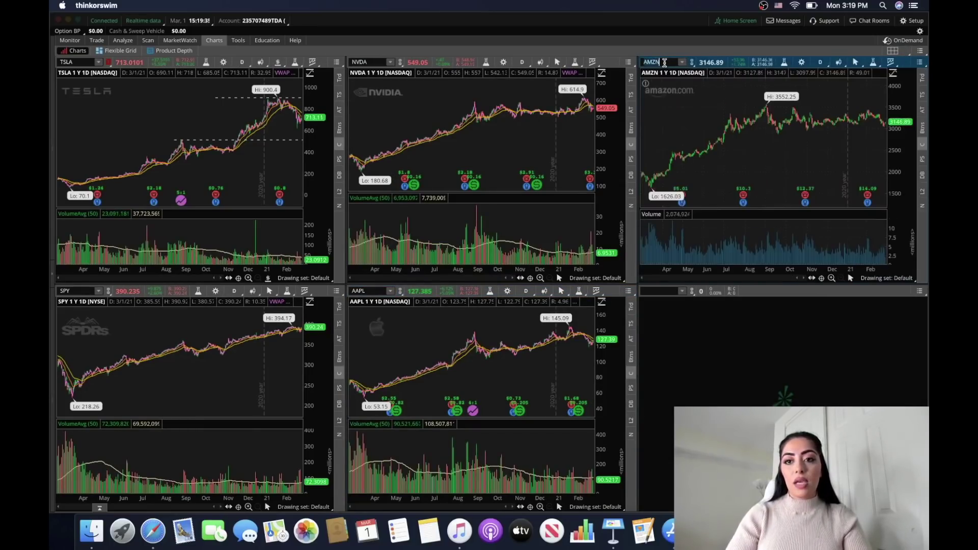
- Leave the remaining cell empty and reduce the chart grid to two columns by two rows
click(664, 291)
text(A)
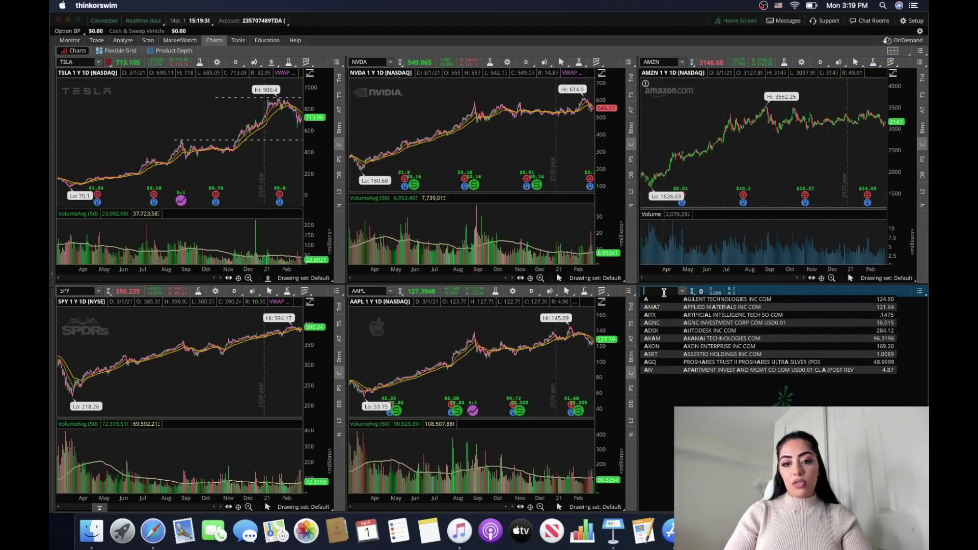
key(Escape)
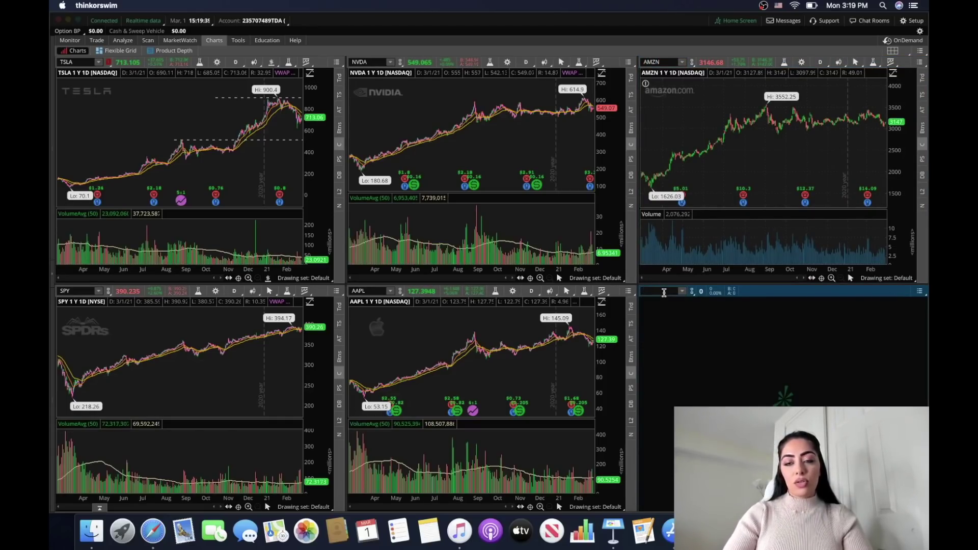
click(892, 51)
click(855, 78)
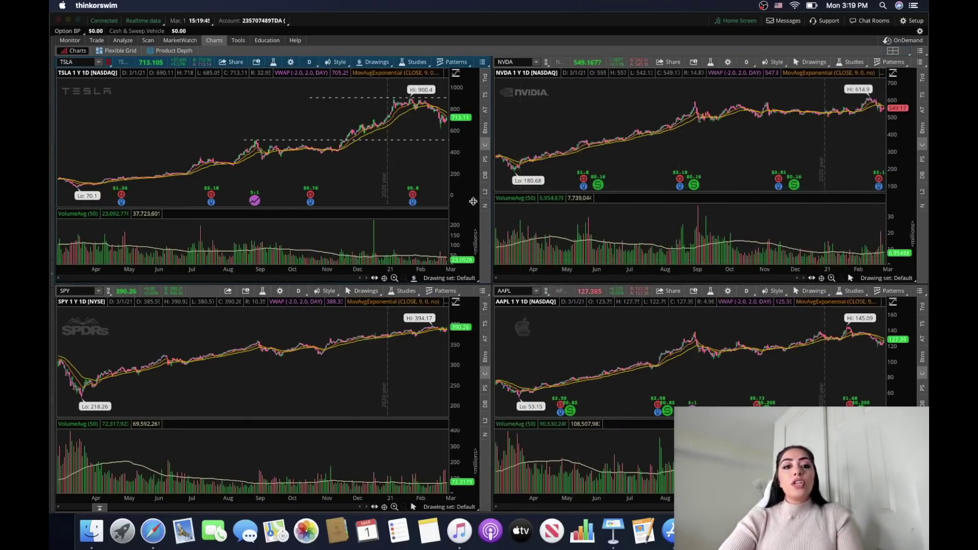
- Show the Time & Sales and Level II gadgets for both the TSLA chart and the NVDA chart
click(485, 95)
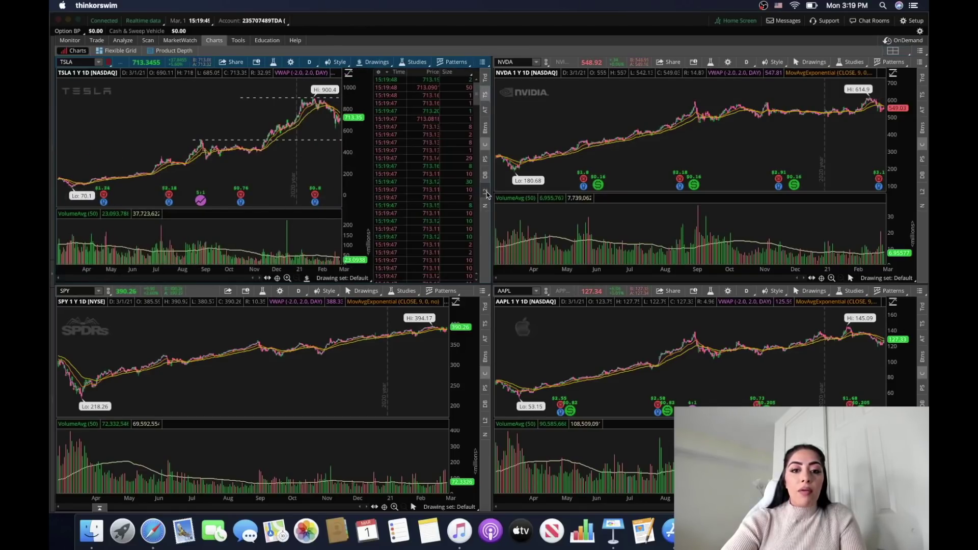
click(486, 192)
click(923, 96)
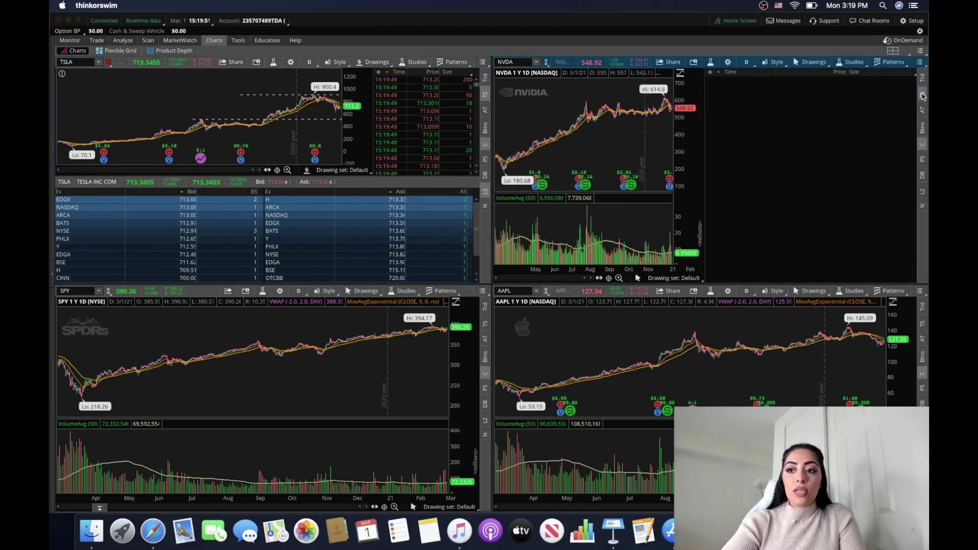
click(922, 192)
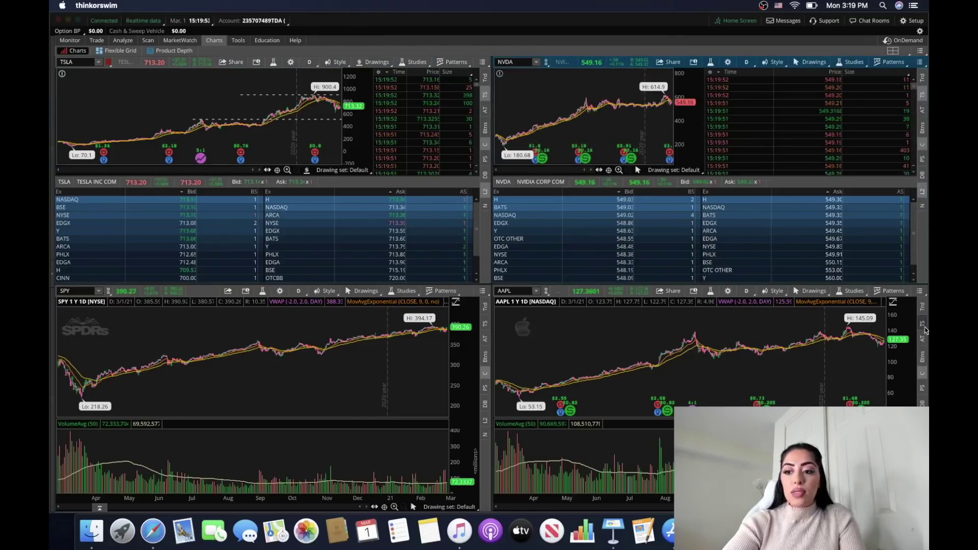
- Show the Time & Sales and Level II gadgets for both the AAPL chart and the SPY chart
click(924, 326)
click(922, 421)
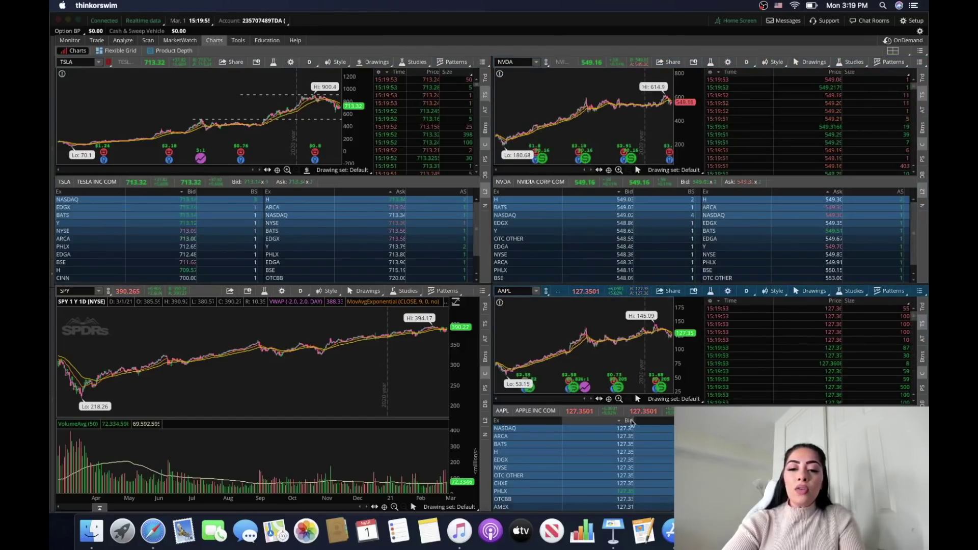
click(485, 324)
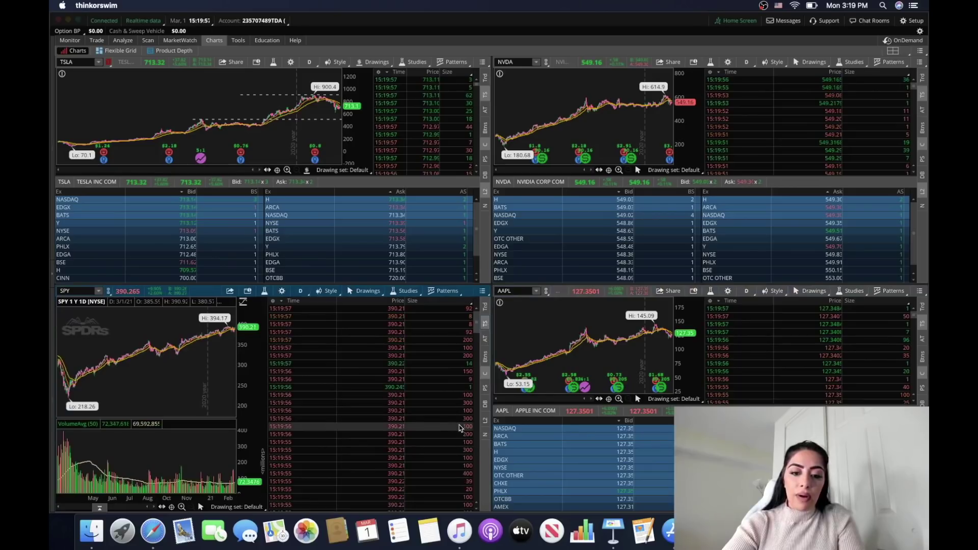
click(485, 421)
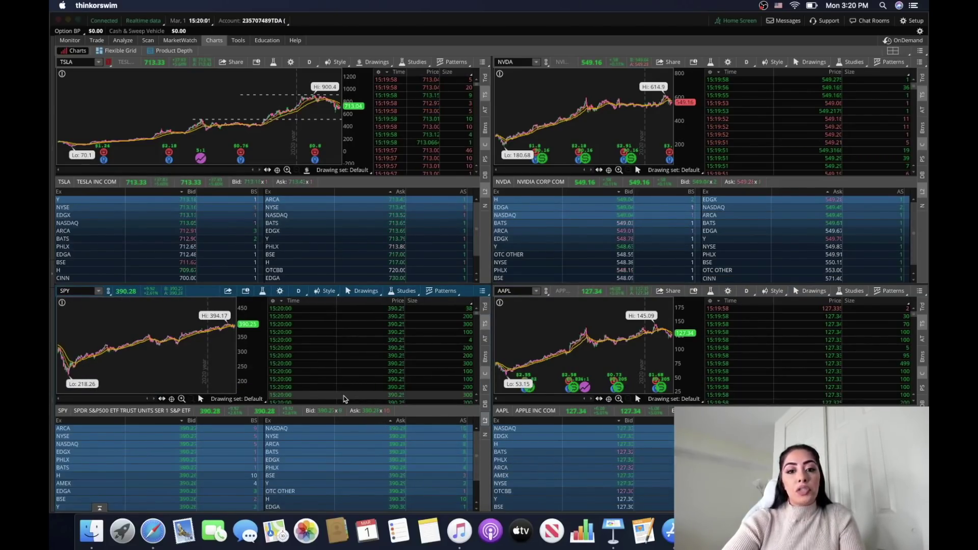
- Widen the SPY chart and shrink the Level II panels in all four cells to give the charts more height
mouse_move(272, 325)
mouse_down()
mouse_move(270, 355)
mouse_move(318, 361)
mouse_up()
drag(276, 404, 282, 466)
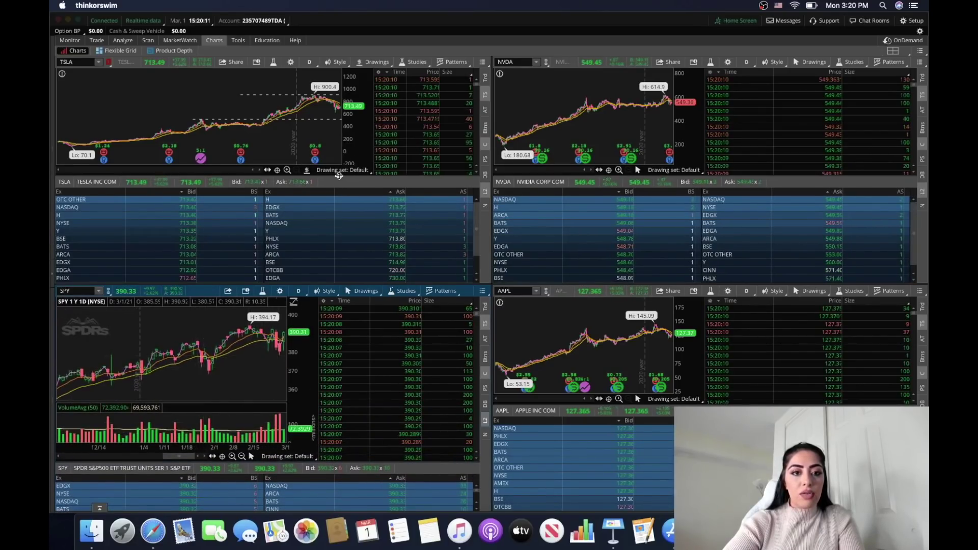
drag(328, 177, 327, 233)
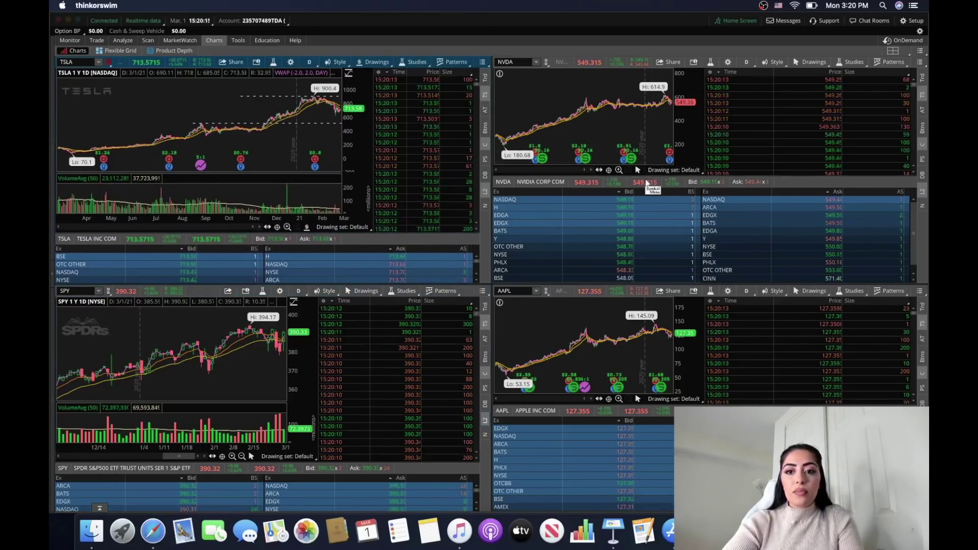
drag(646, 182, 647, 233)
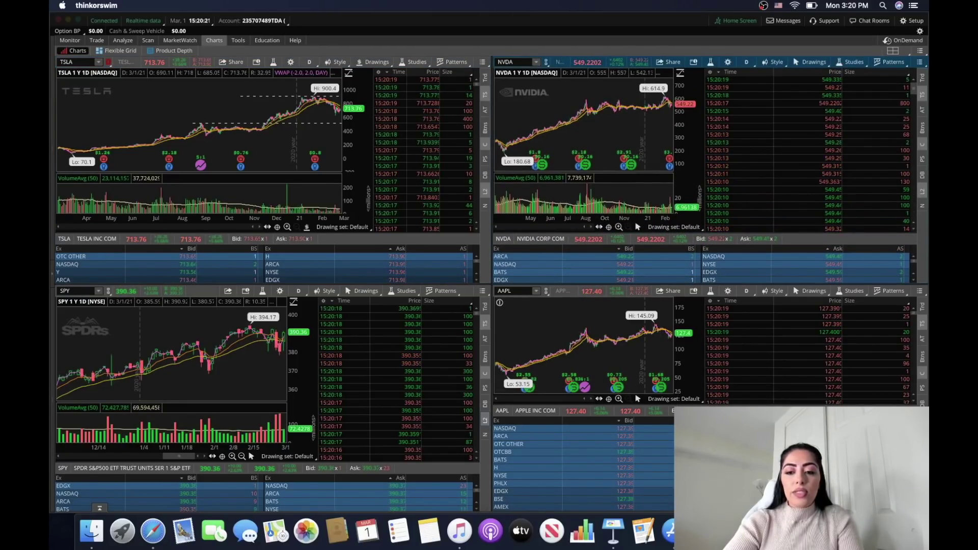
drag(647, 406, 648, 464)
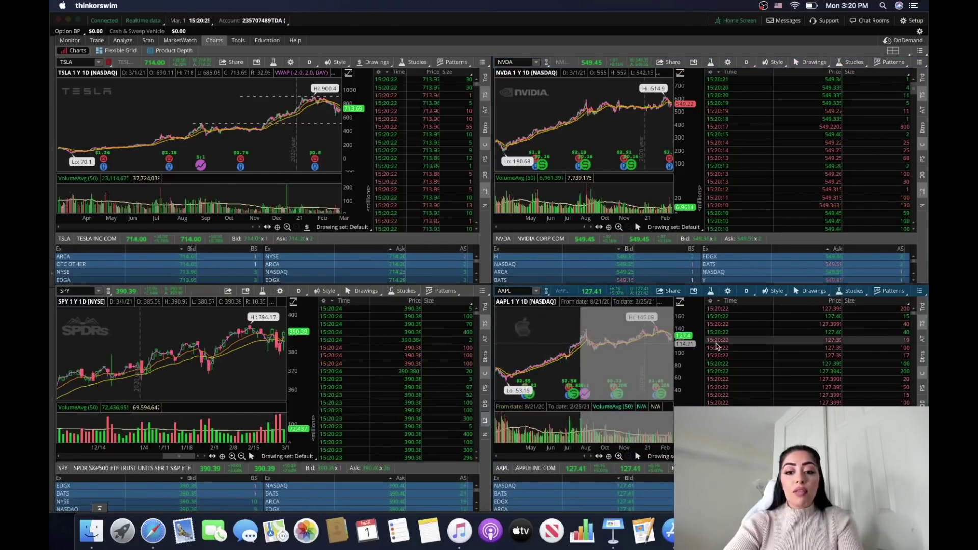
- Zoom the AAPL, SPY and TSLA charts in on the most recent candles and slightly enlarge TSLA's Level II panel
drag(208, 356, 282, 357)
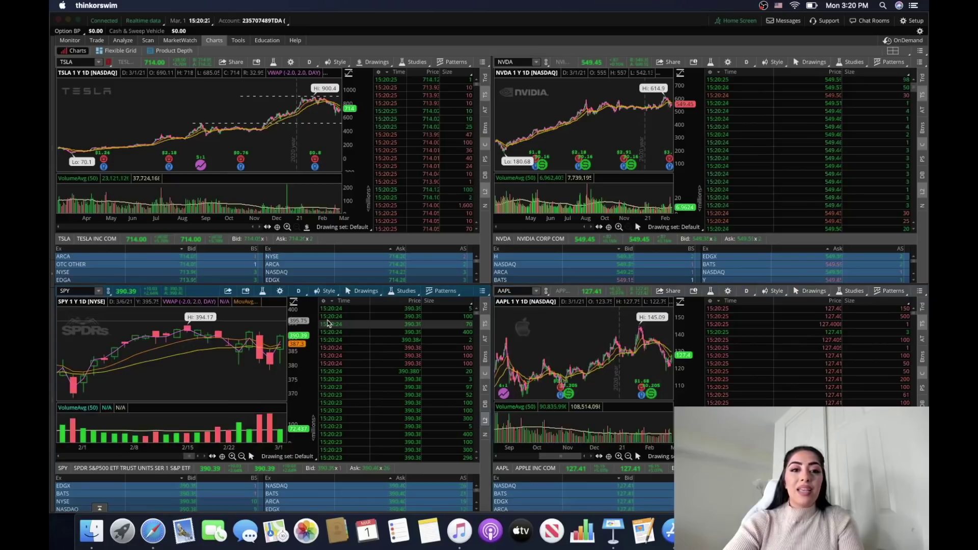
drag(283, 117, 341, 117)
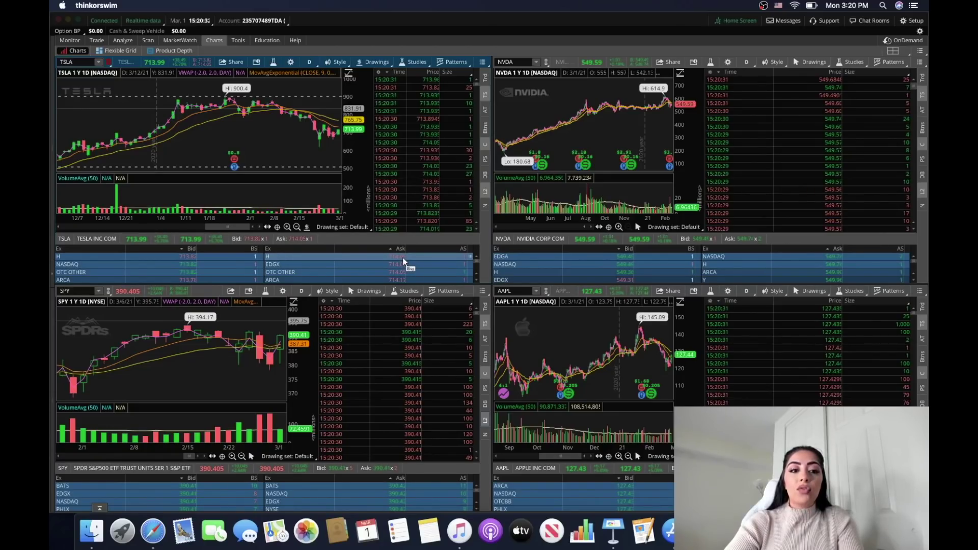
drag(147, 153, 341, 153)
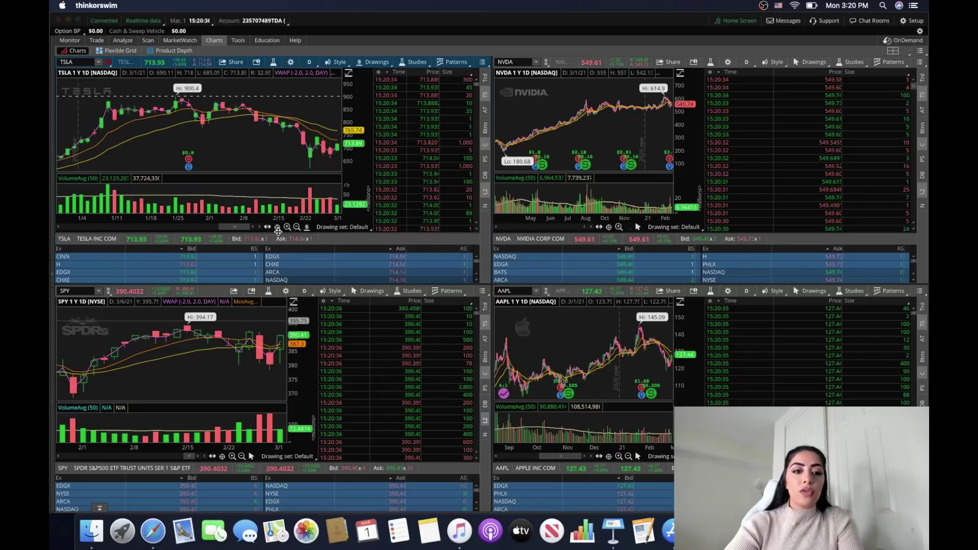
drag(278, 231, 312, 225)
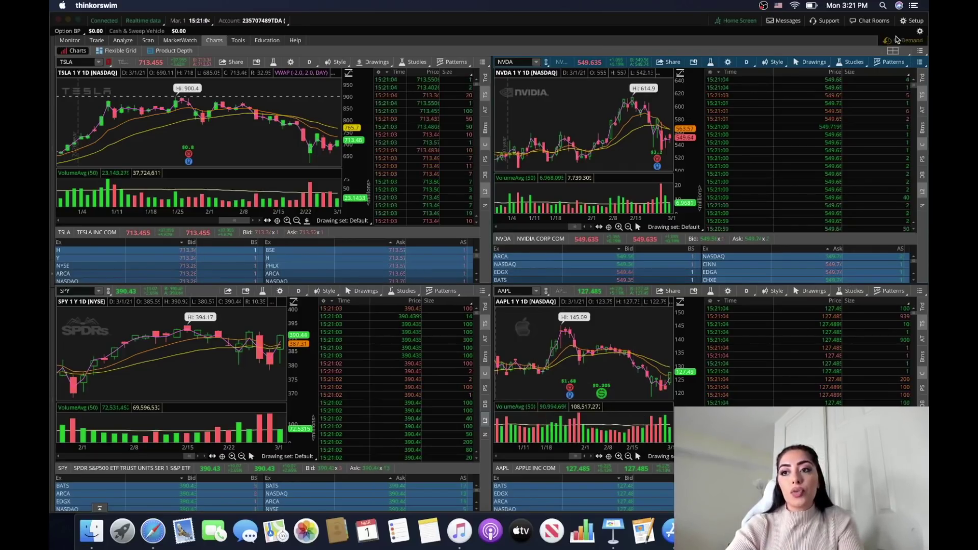
- Save the current layout as a workspace named "Day Tradnig 5" and check for it among the saved workspaces
click(907, 24)
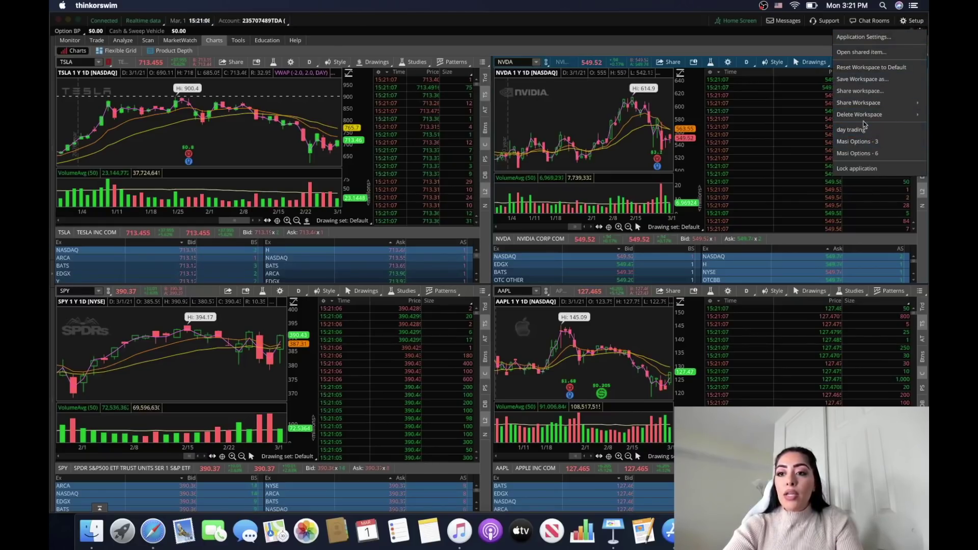
click(854, 80)
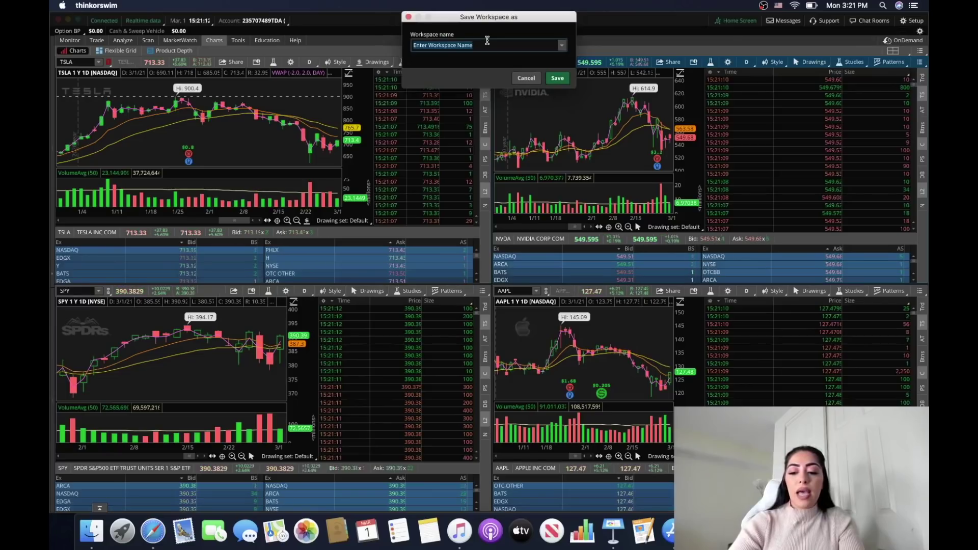
text(Day Tradnig 5)
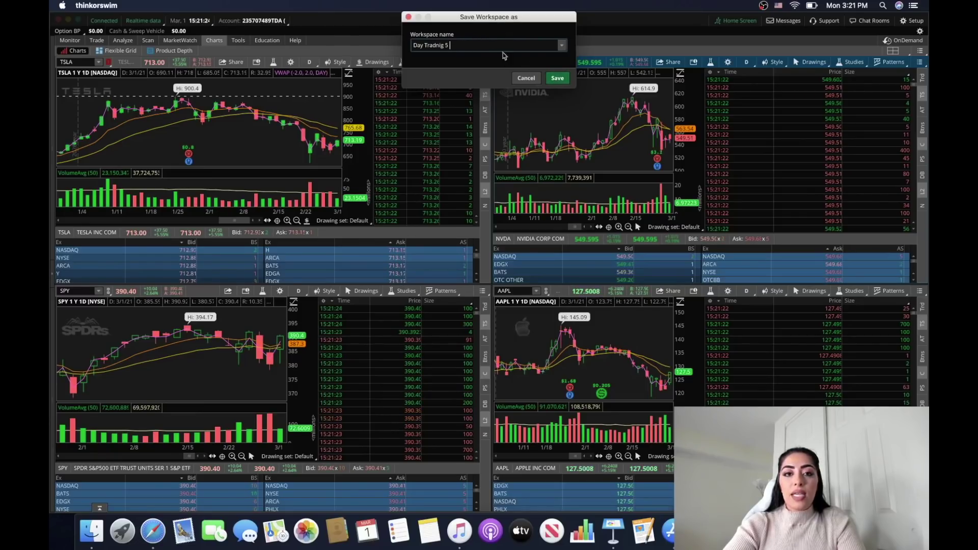
click(556, 79)
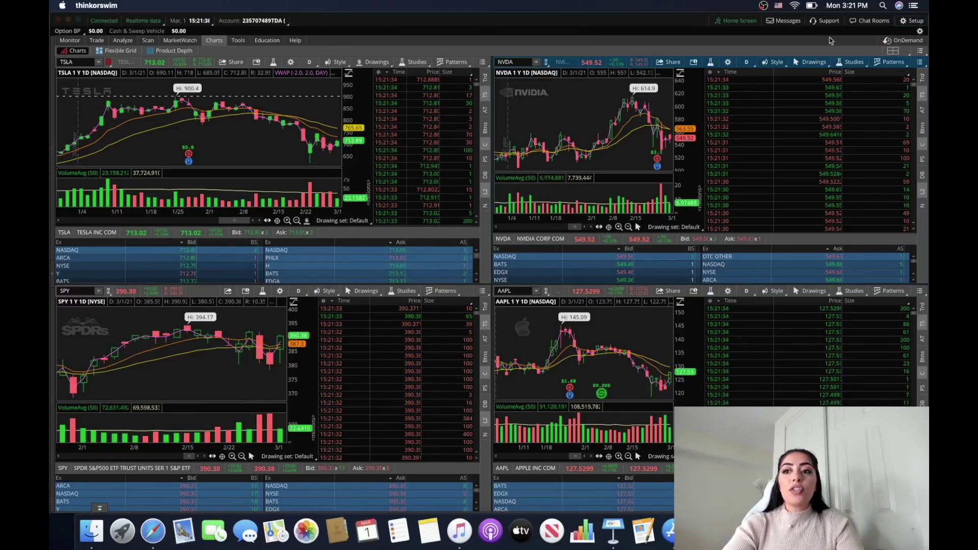
click(908, 24)
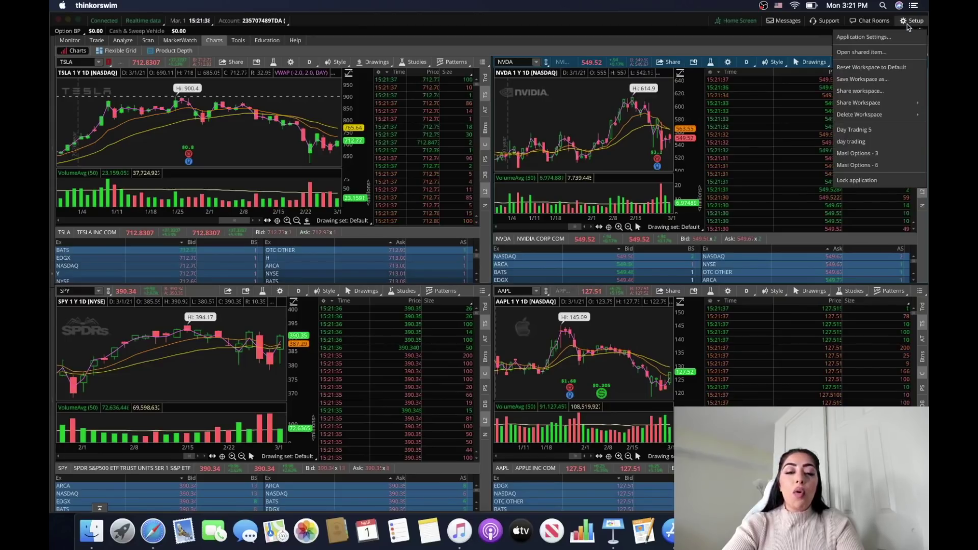
click(557, 40)
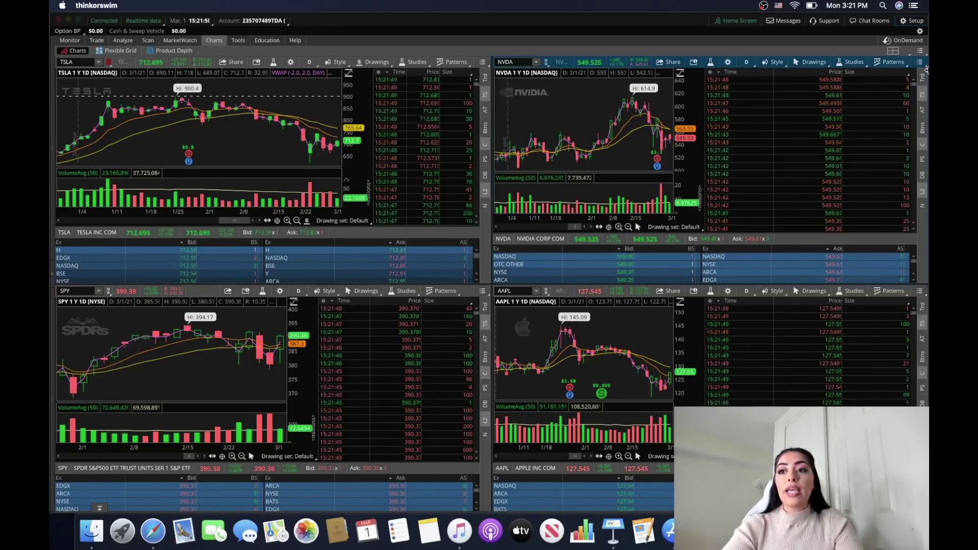
- Load the saved workspace whose name ends in "Options - 6", confirm the reload, and enlarge its window to fill the screen
click(913, 22)
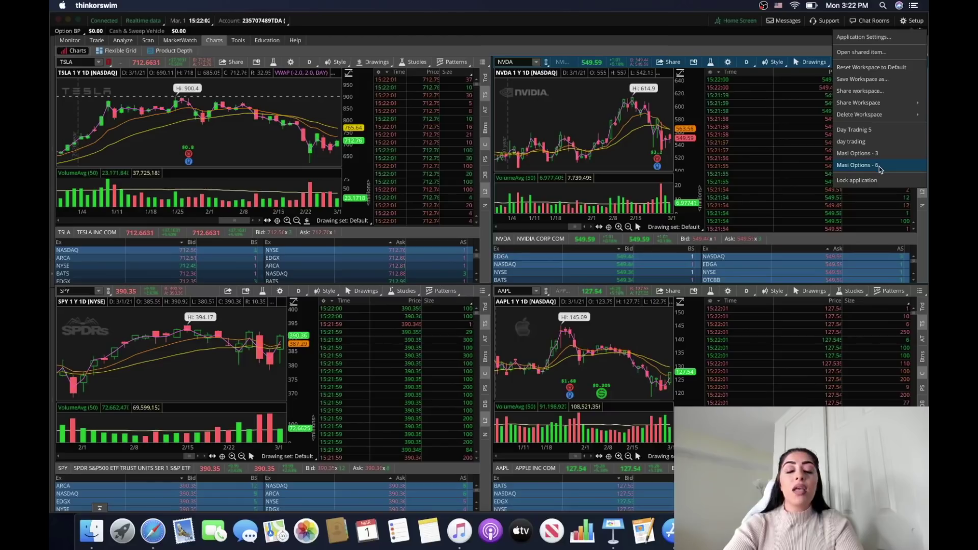
click(861, 165)
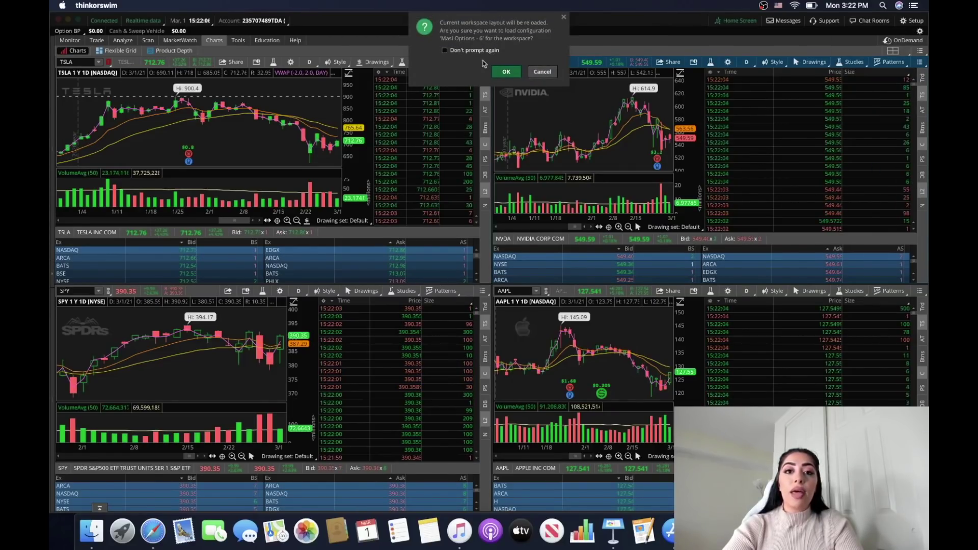
click(506, 71)
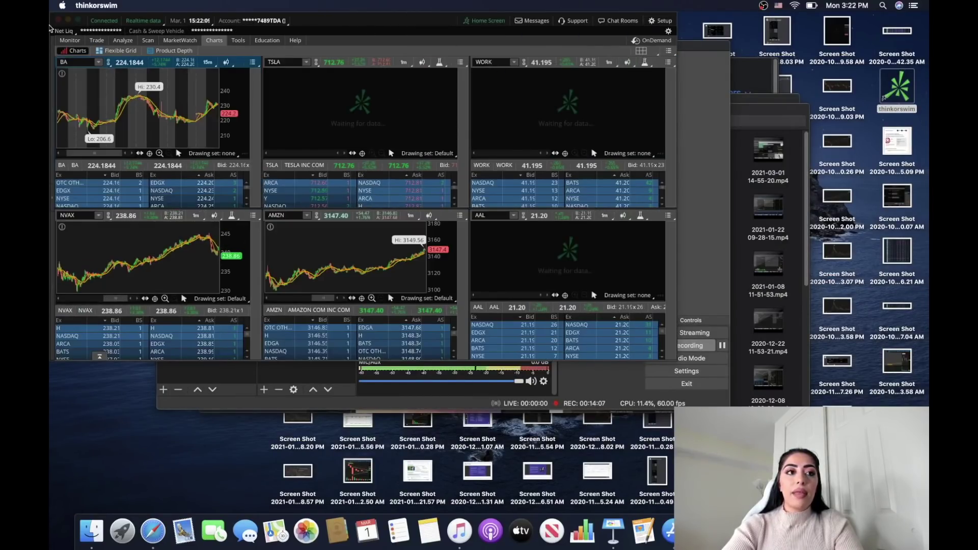
click(79, 21)
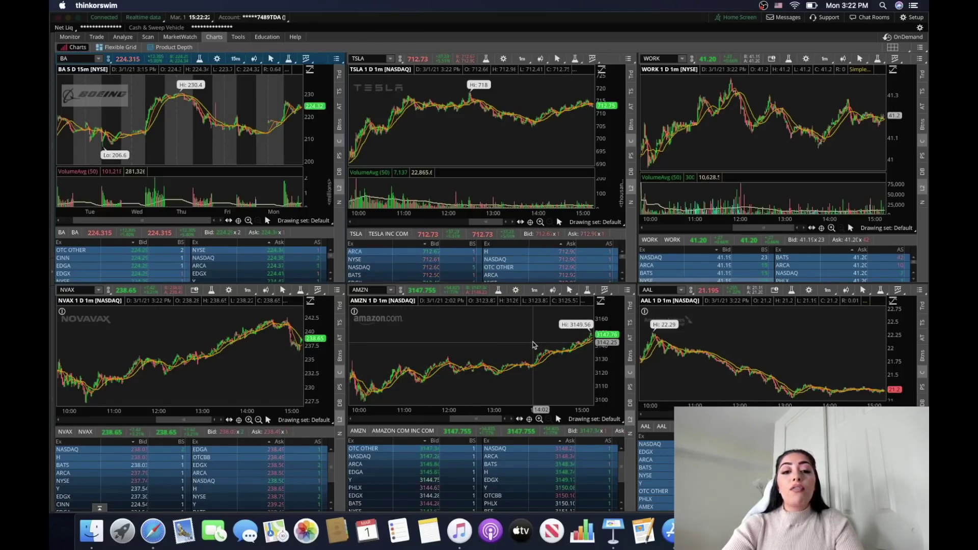
- Preview the Time & Sales gadget beside the TSLA chart, hide it again, and zoom the AMZN chart in on recent prices
click(631, 93)
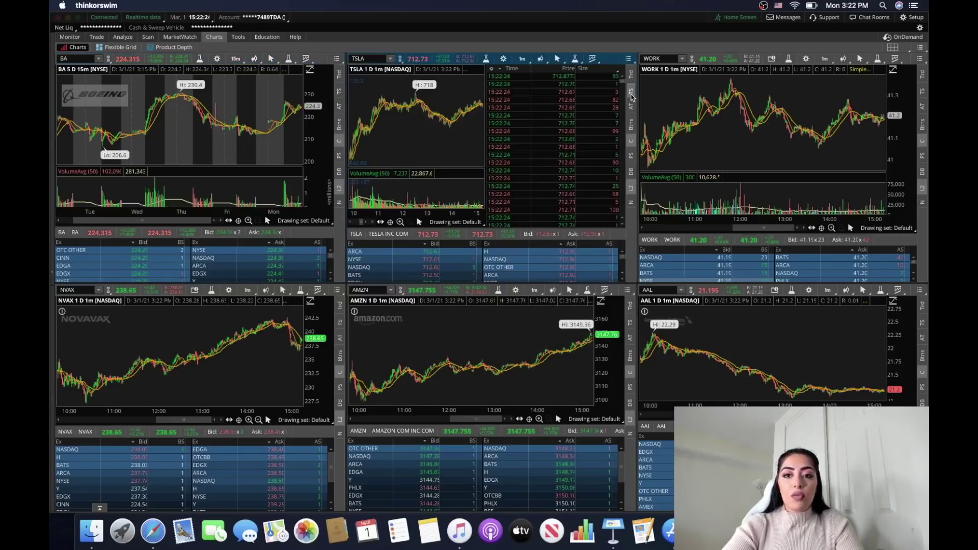
click(631, 95)
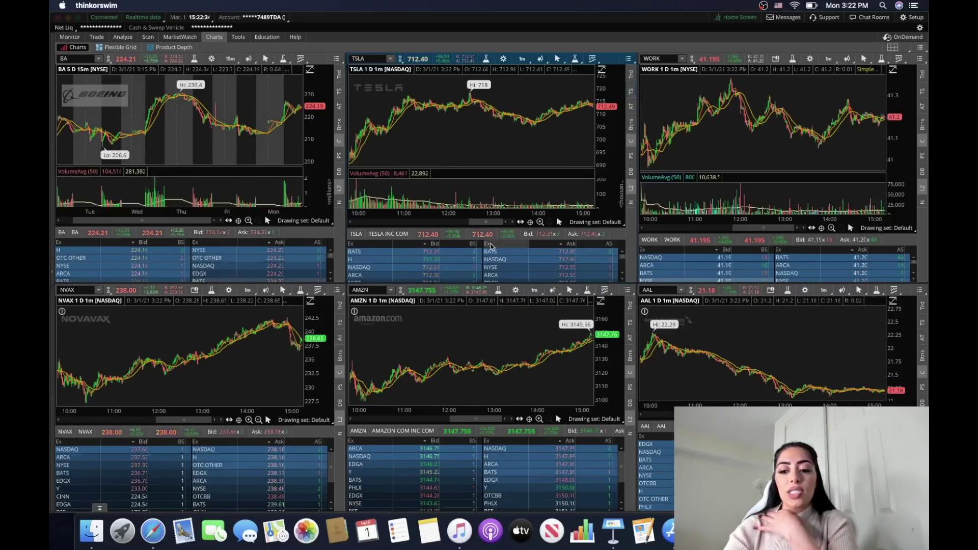
drag(424, 343, 593, 342)
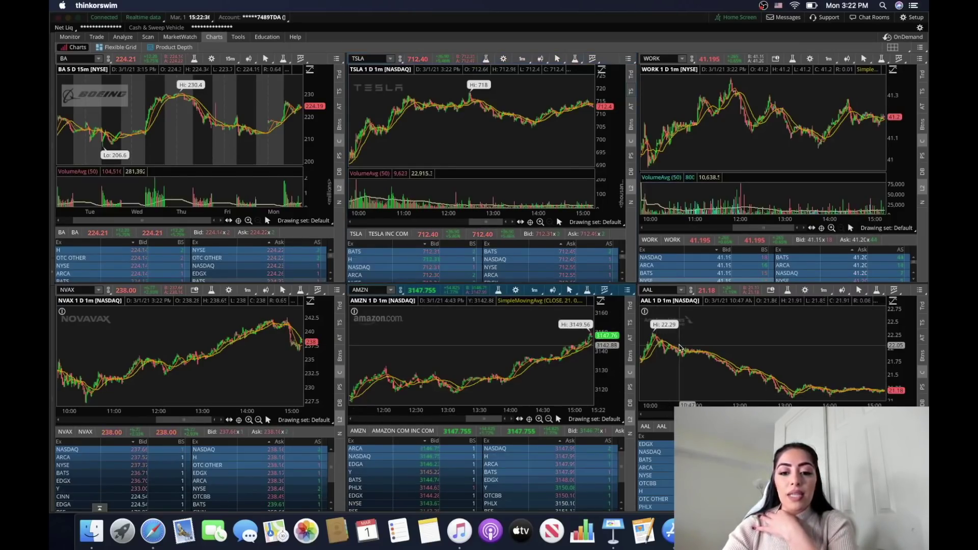
- Zoom the TSLA, BA, NVAX and AAL charts in on their most recent prices
drag(500, 128, 594, 127)
drag(229, 132, 304, 133)
drag(247, 331, 301, 332)
drag(719, 321, 884, 322)
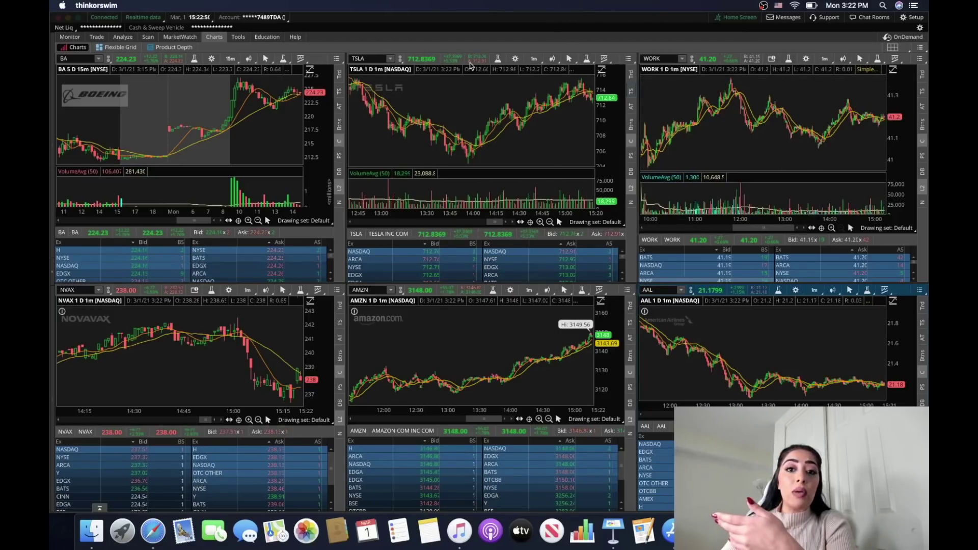
- Load the saved workspace whose name ends in "Options - 3" and zoom its AAPL and TSLA charts in on recent candles
click(912, 17)
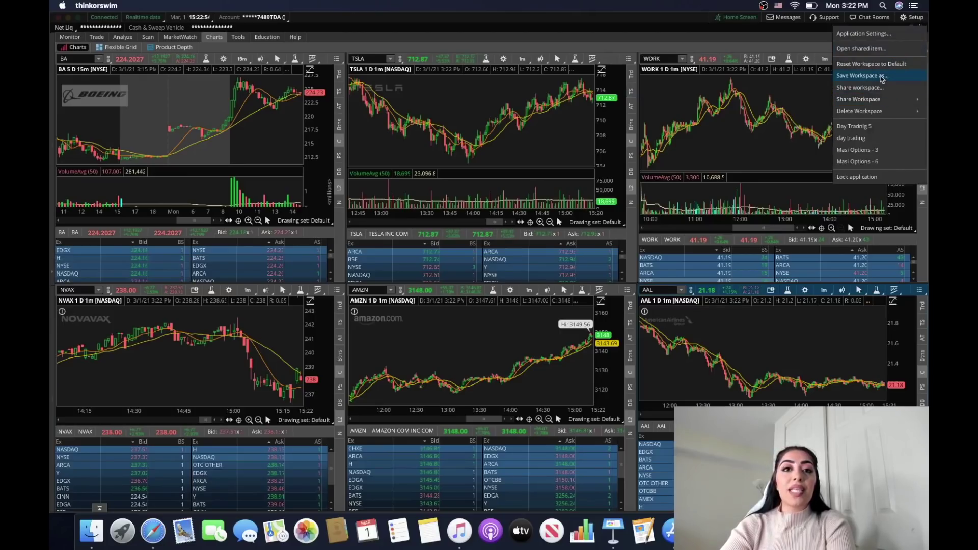
click(870, 151)
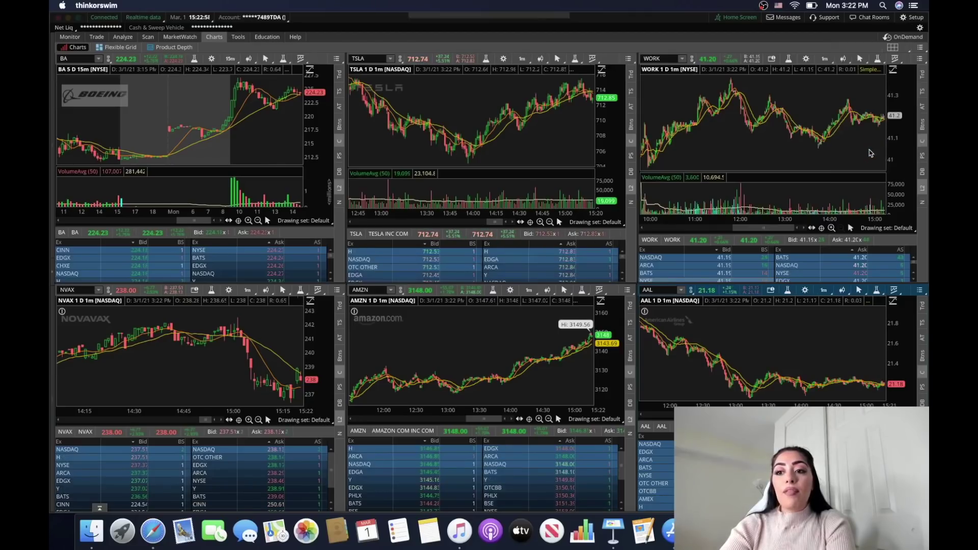
click(507, 72)
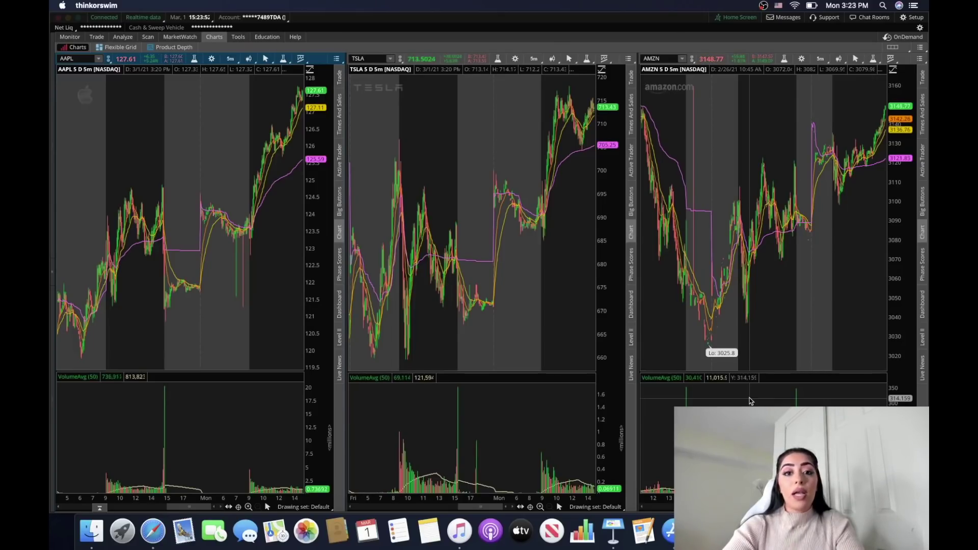
drag(245, 121, 382, 109)
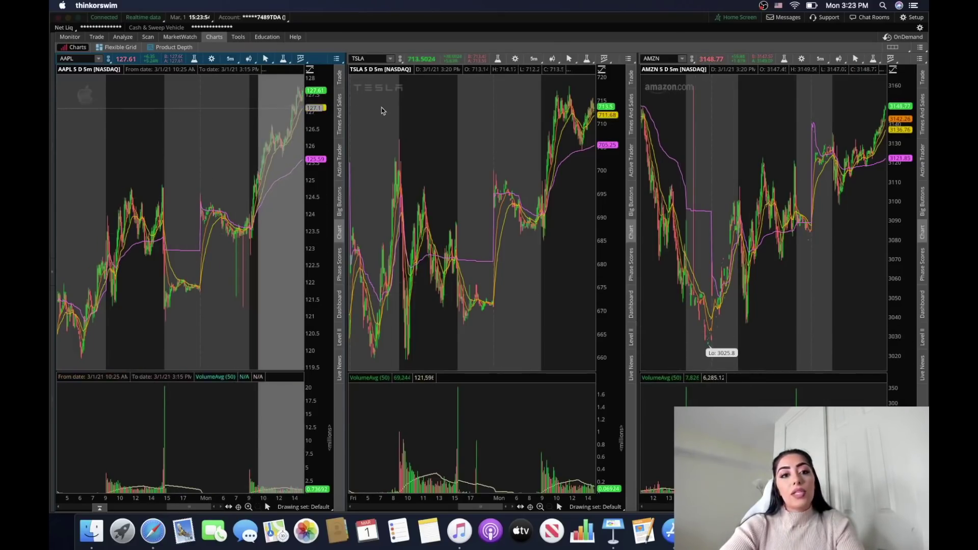
drag(555, 130, 677, 132)
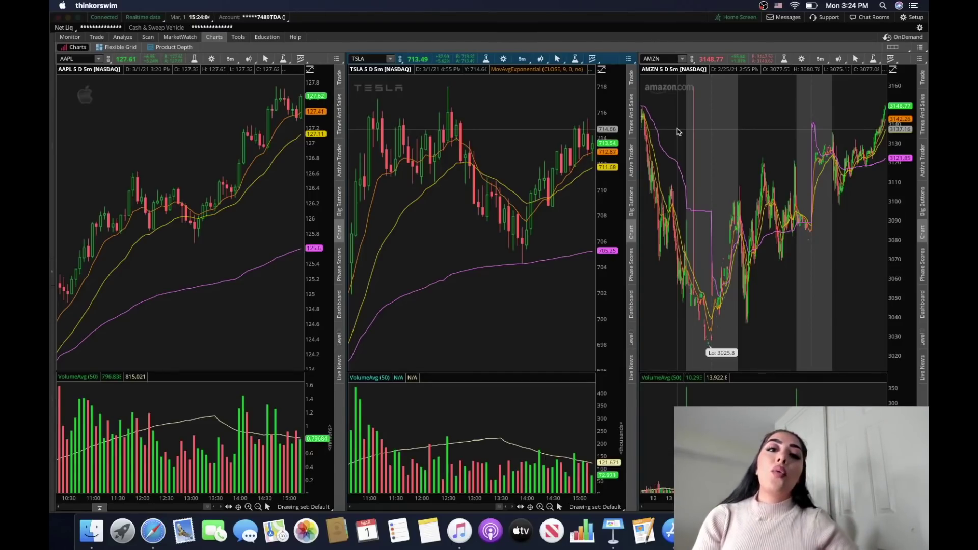
- Load the saved workspace whose name ends in "Options - 6" and confirm the reload
click(912, 17)
click(873, 162)
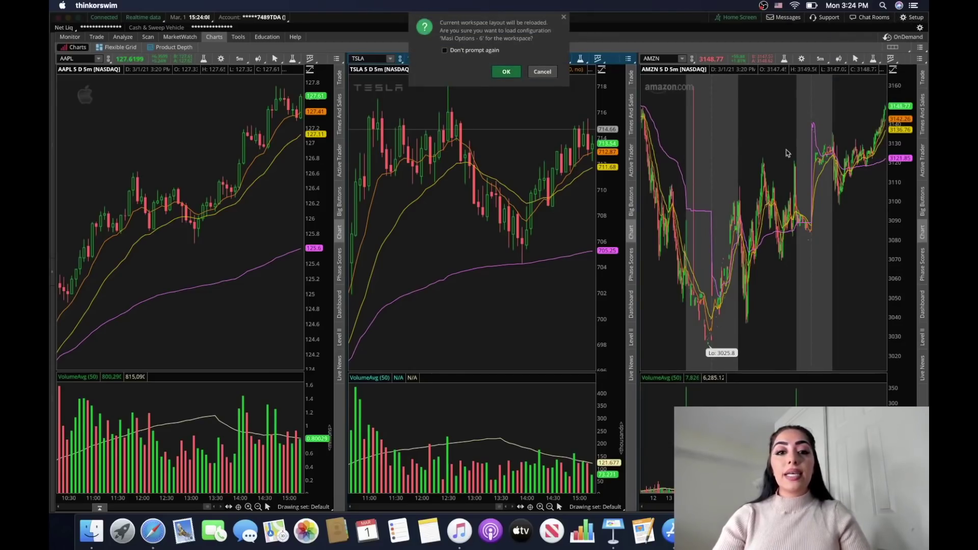
click(510, 73)
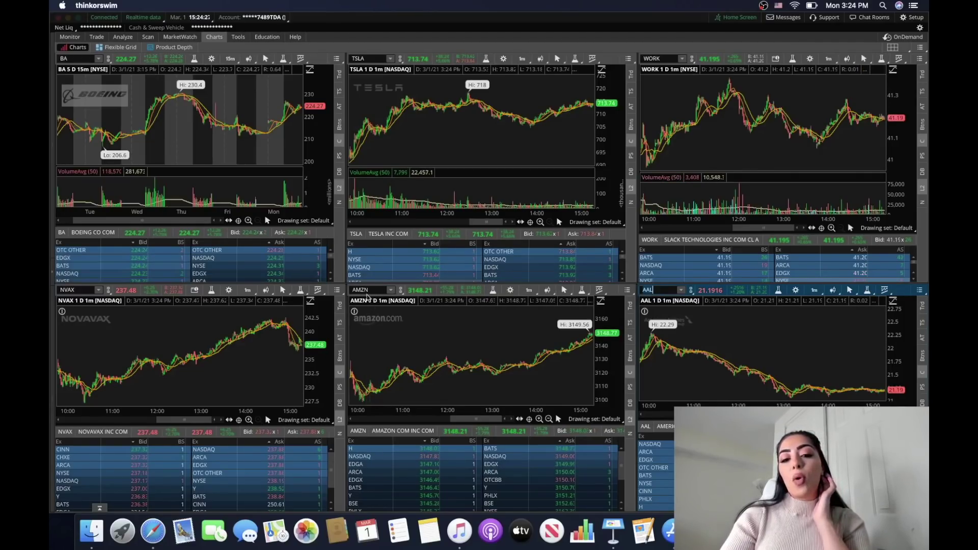
- Change the AAL chart's symbol to AMZN, set it to a 5-day 5-minute time frame, and zoom in on recent candles
click(664, 288)
text(A)
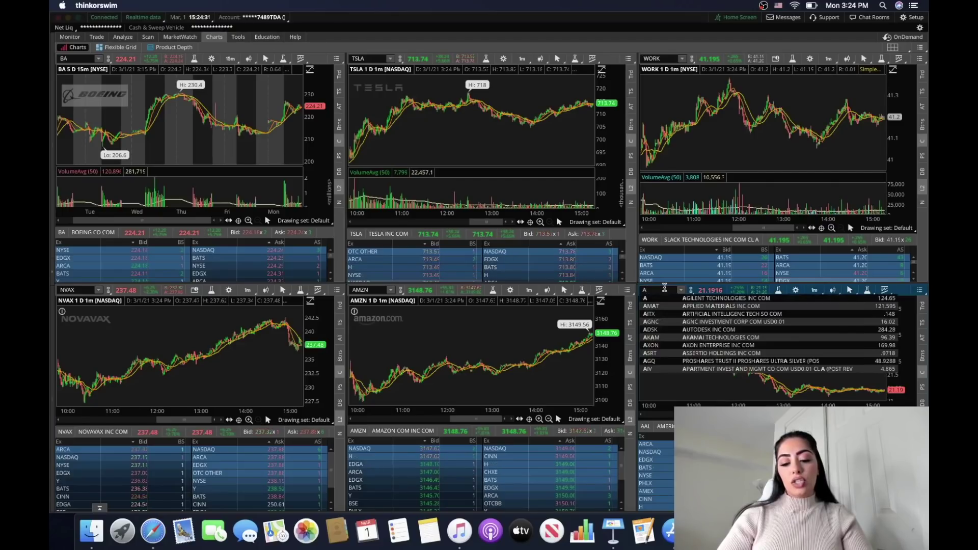
text(MMZN)
key(Return)
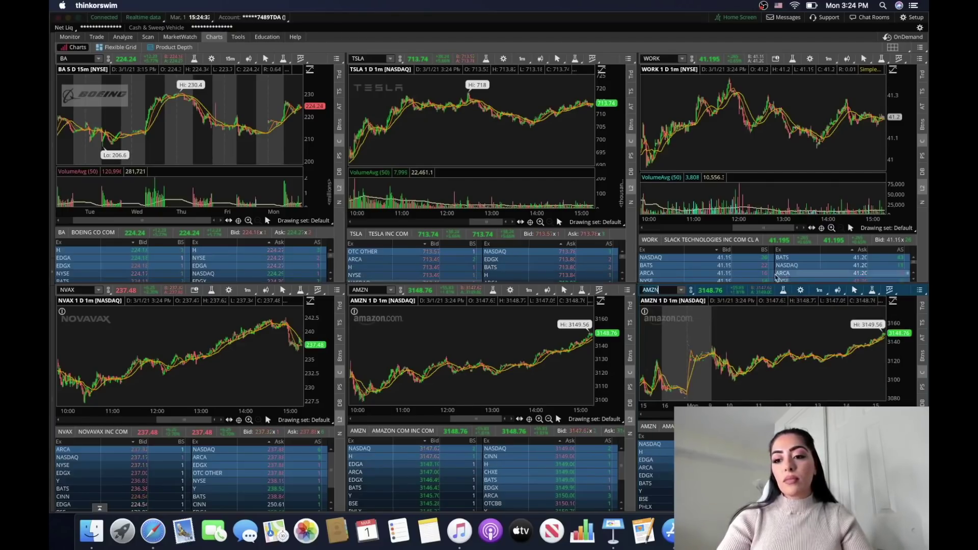
click(819, 290)
click(884, 341)
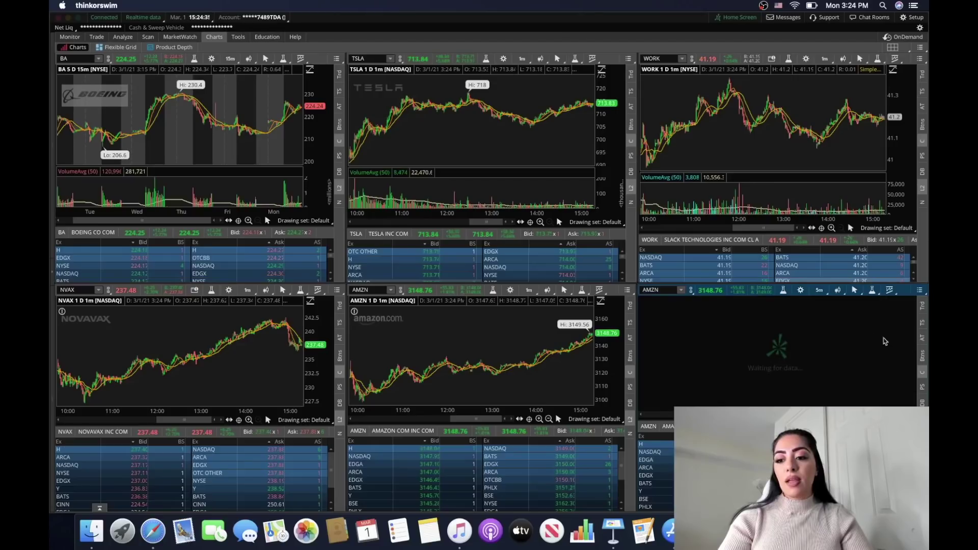
scroll(895, 333, up, 3)
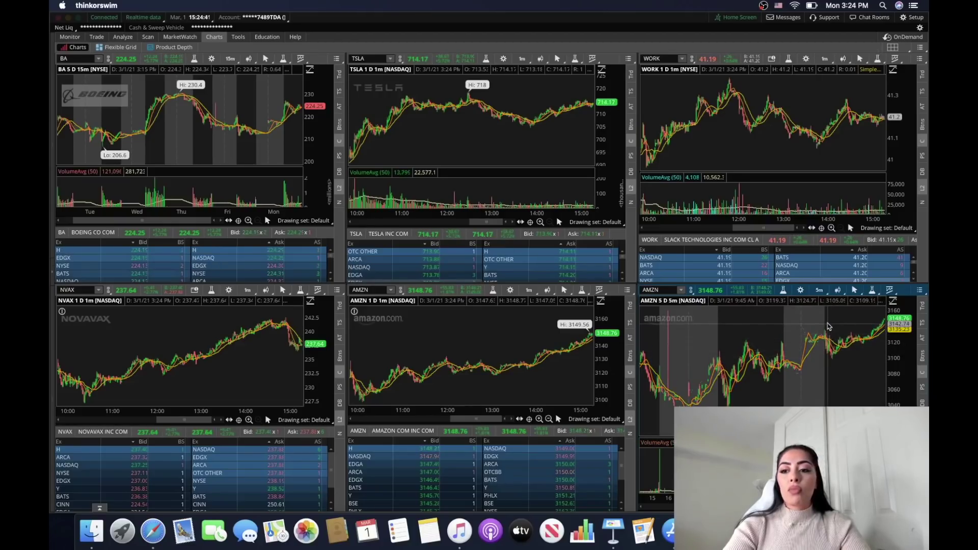
scroll(902, 326, up, 3)
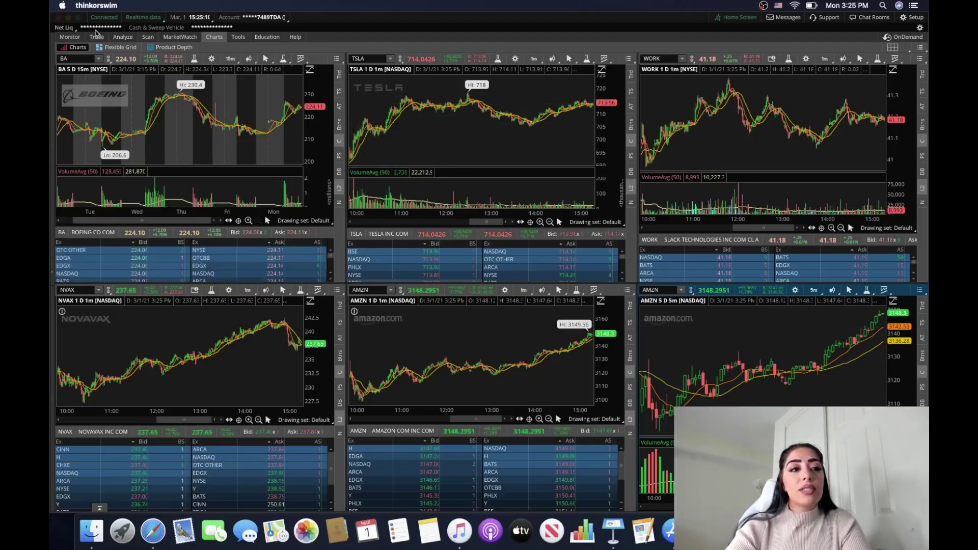
- Look at the Monitor and Trade pages, return to the charts, and view the account information gadget's customization options without changing them
click(76, 39)
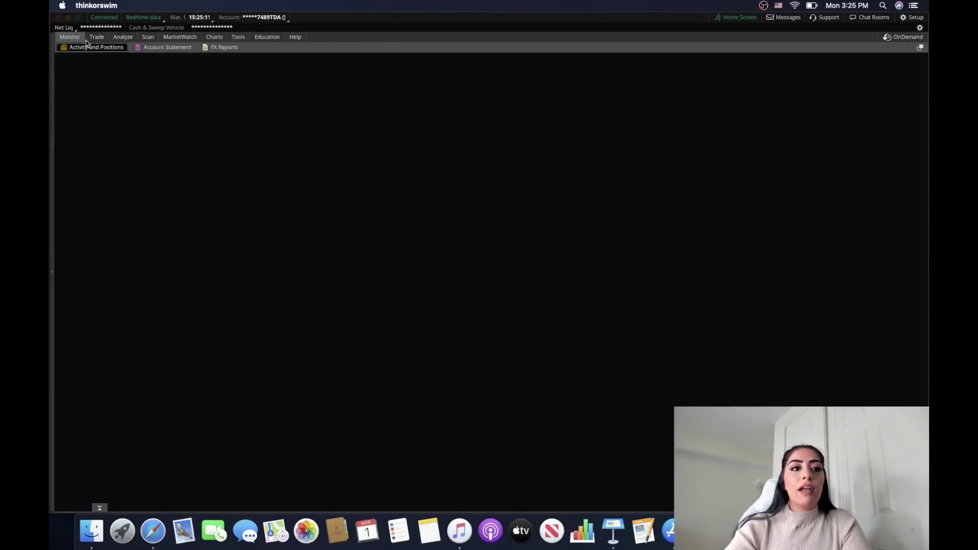
click(98, 38)
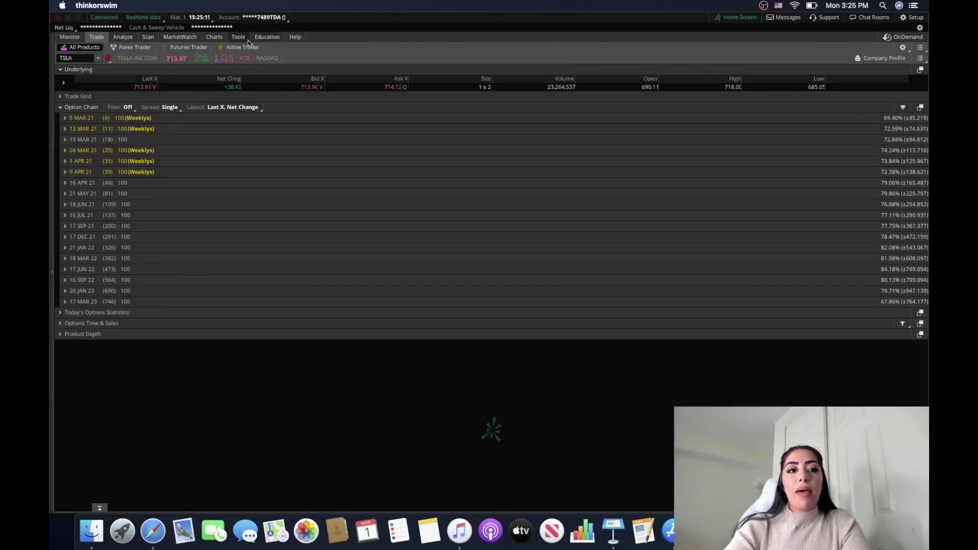
click(214, 37)
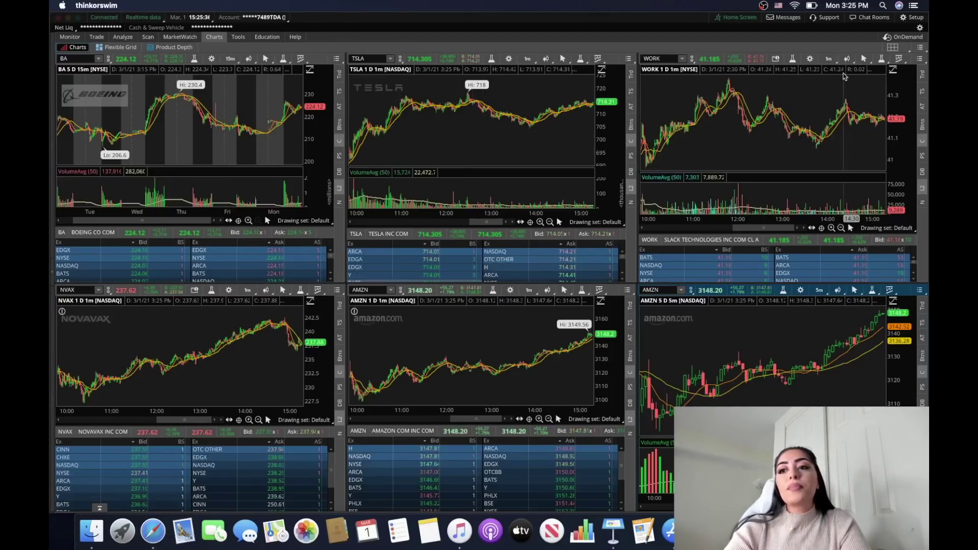
click(918, 29)
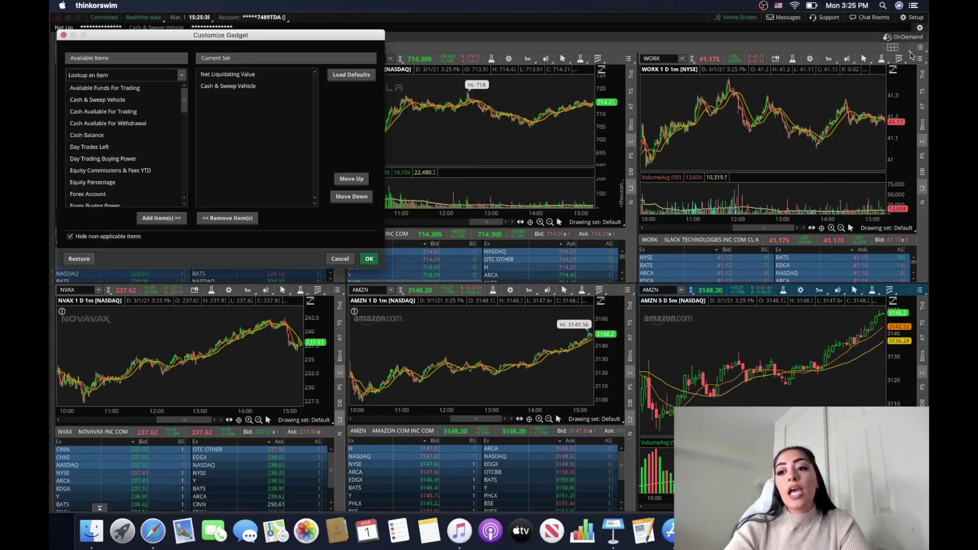
click(340, 258)
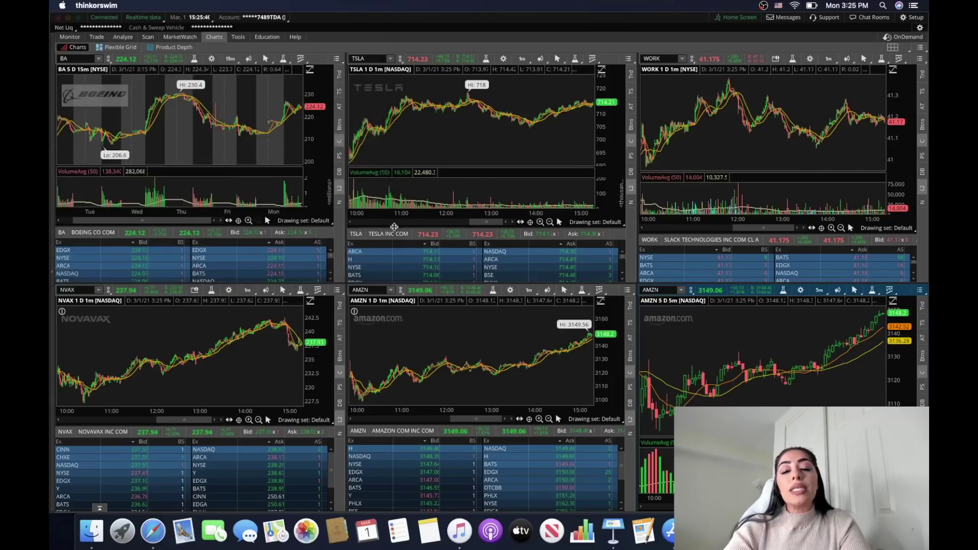
- Reload the saved workspace whose name ends in "Options - 3" and enlarge its window to fill the screen
click(914, 16)
click(872, 148)
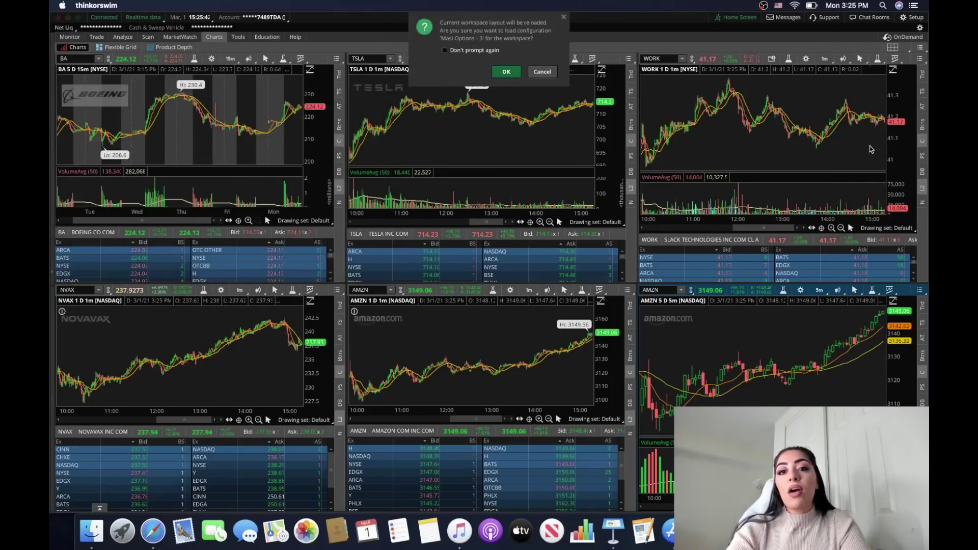
click(505, 70)
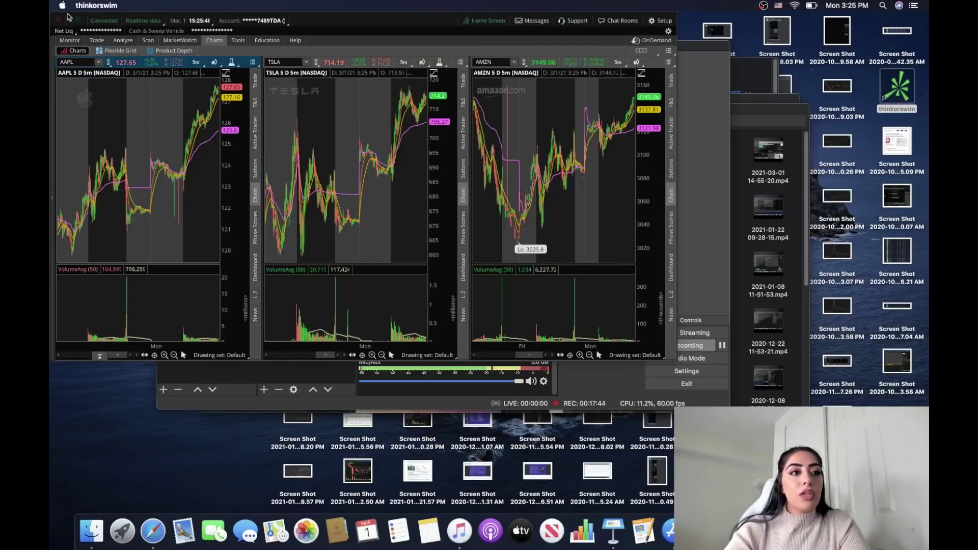
click(76, 20)
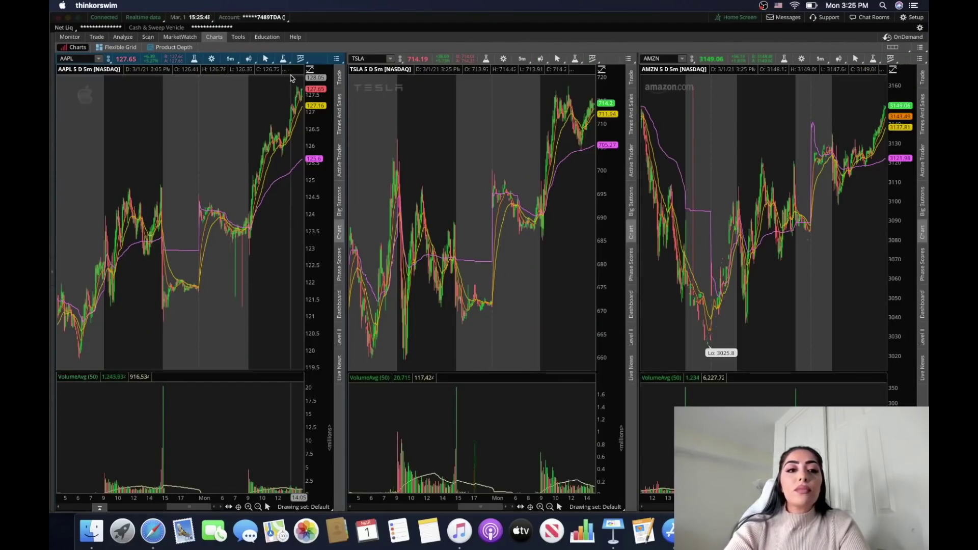
- Show the Active Trader gadget beside the AAPL, TSLA and AMZN charts and widen each chart against its ladder
click(339, 161)
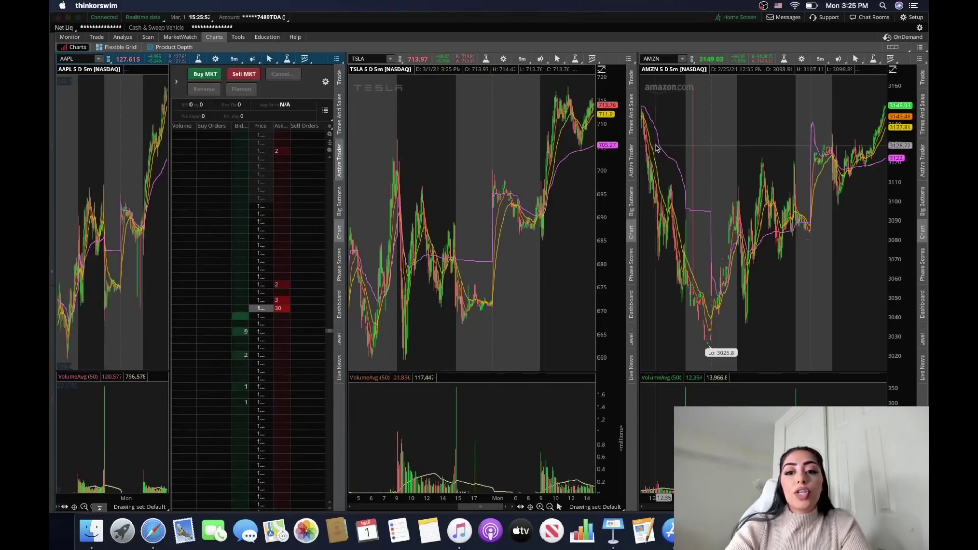
click(631, 161)
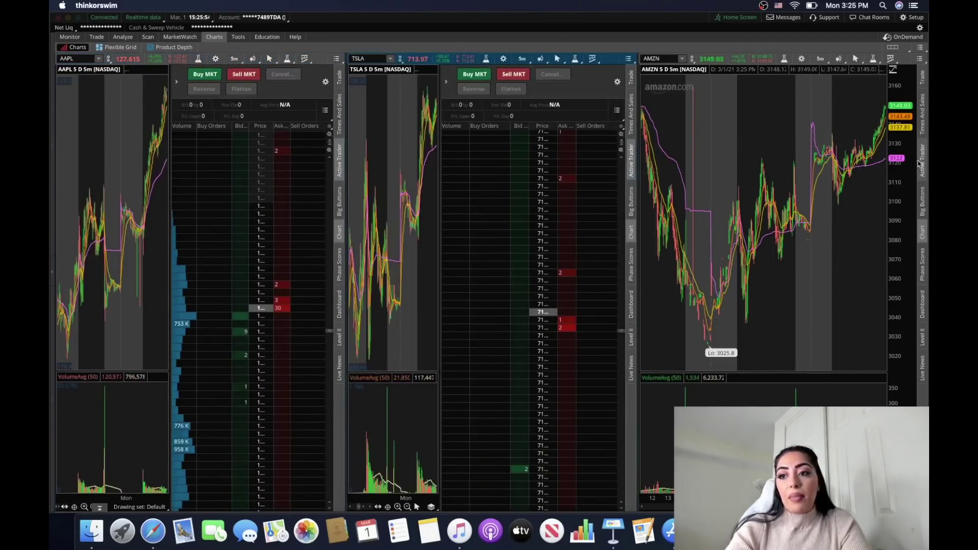
click(920, 162)
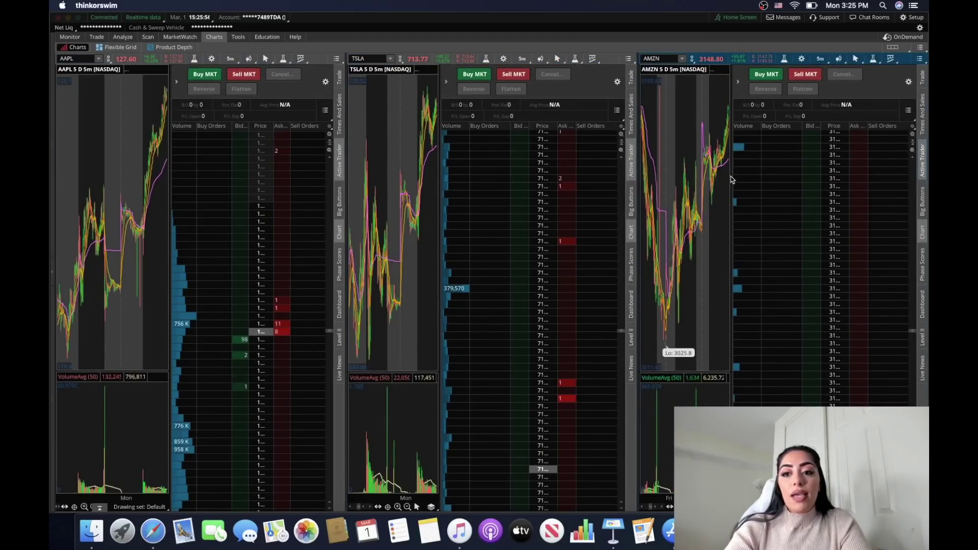
drag(732, 179, 772, 180)
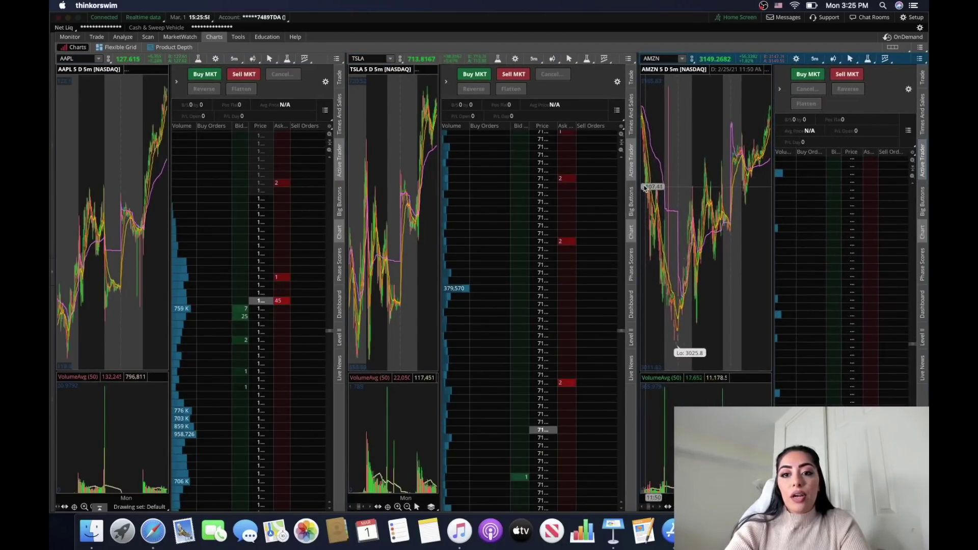
drag(439, 187, 499, 182)
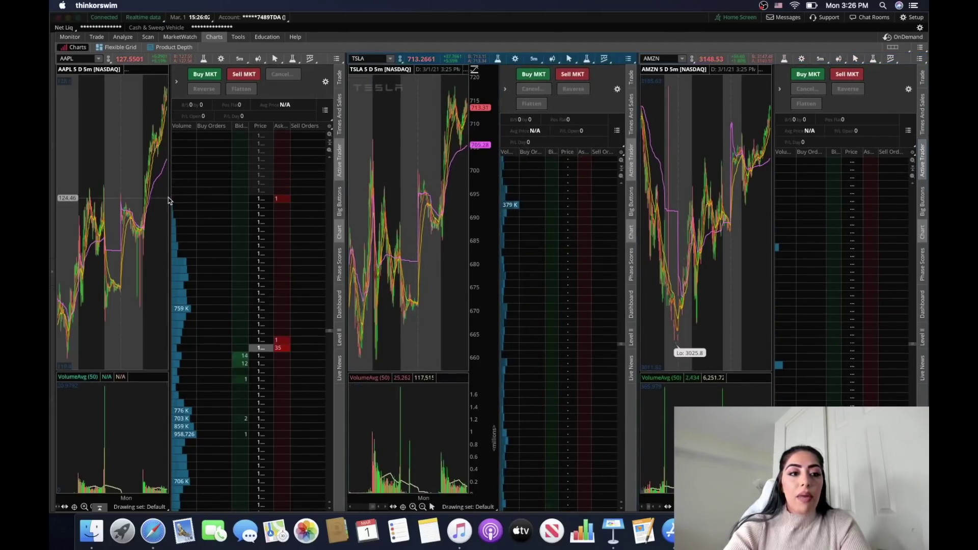
drag(169, 199, 209, 199)
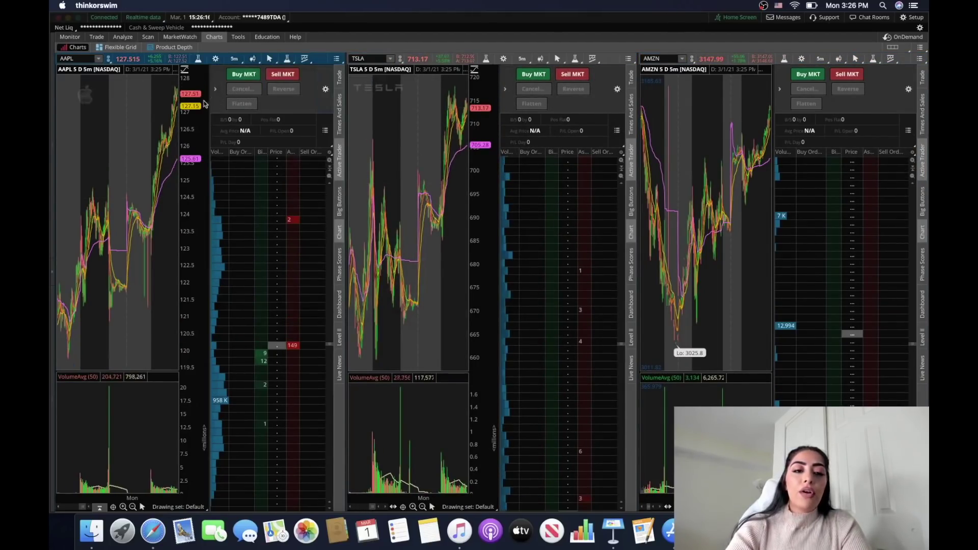
- Zoom the AAPL chart in on recent candles and open its symbol field
scroll(117, 92, up, 3)
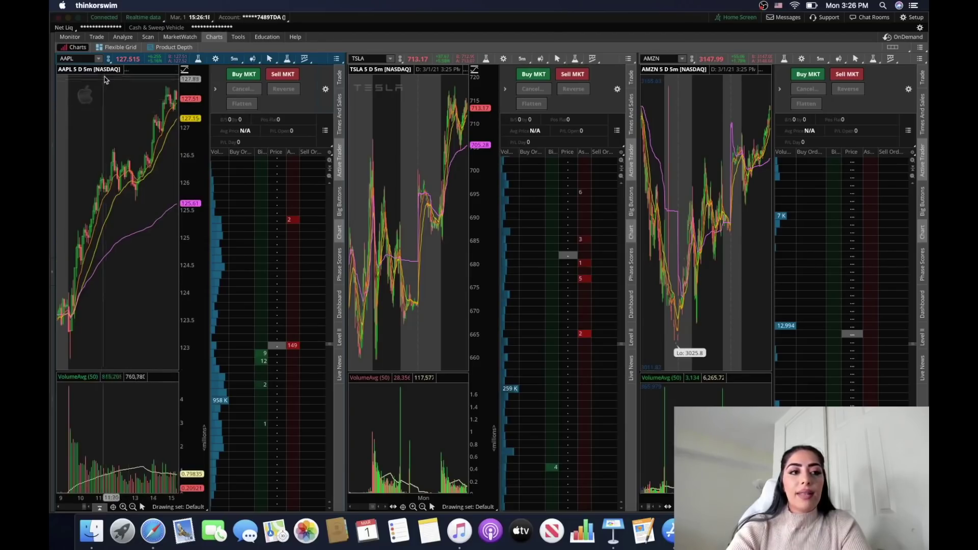
click(77, 59)
click(115, 236)
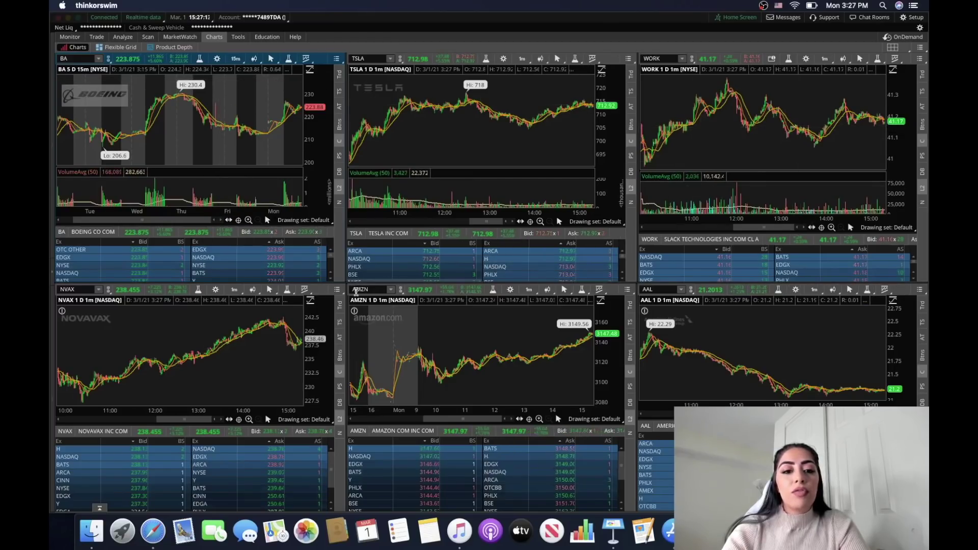
- Replace the Level II panels of the NVAX, AMZN and AAL charts with the Active Trader gadget
click(340, 340)
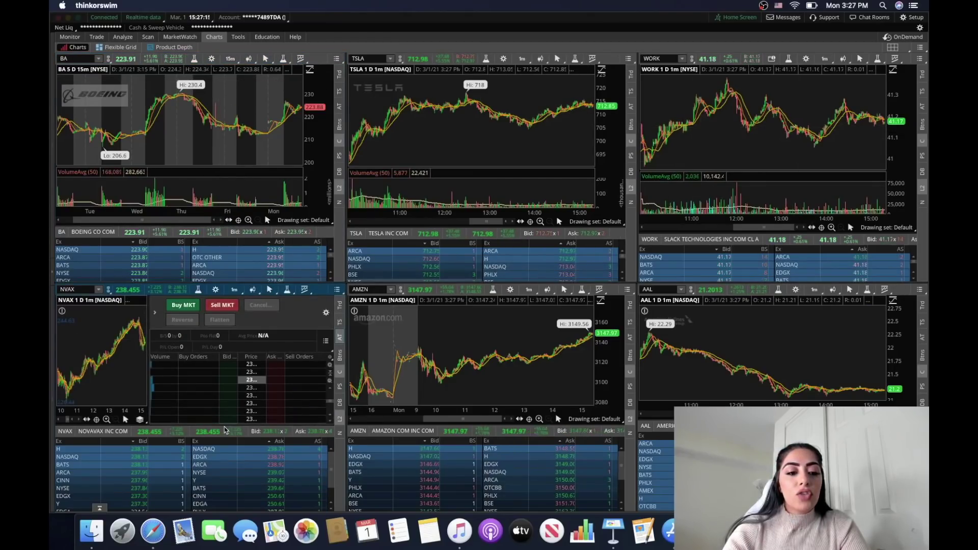
click(341, 419)
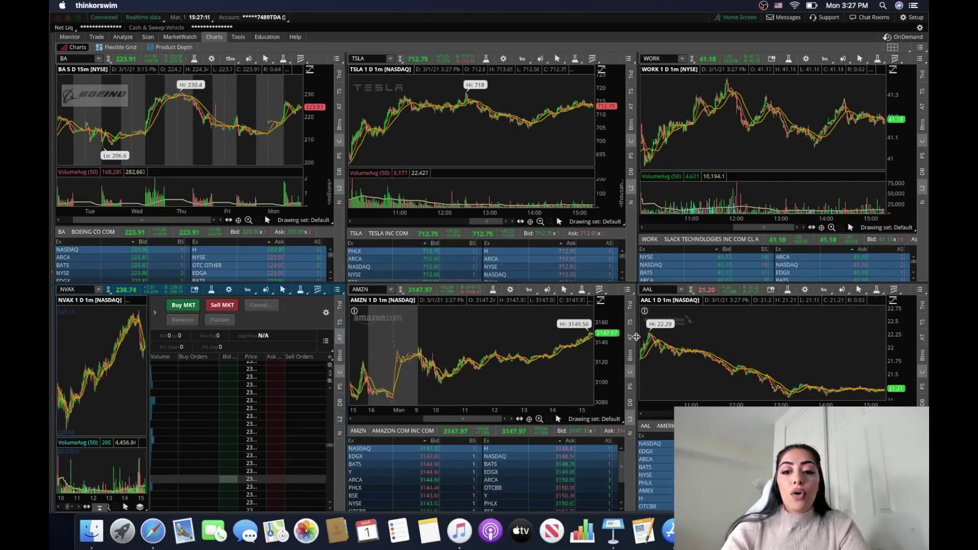
click(630, 419)
click(630, 337)
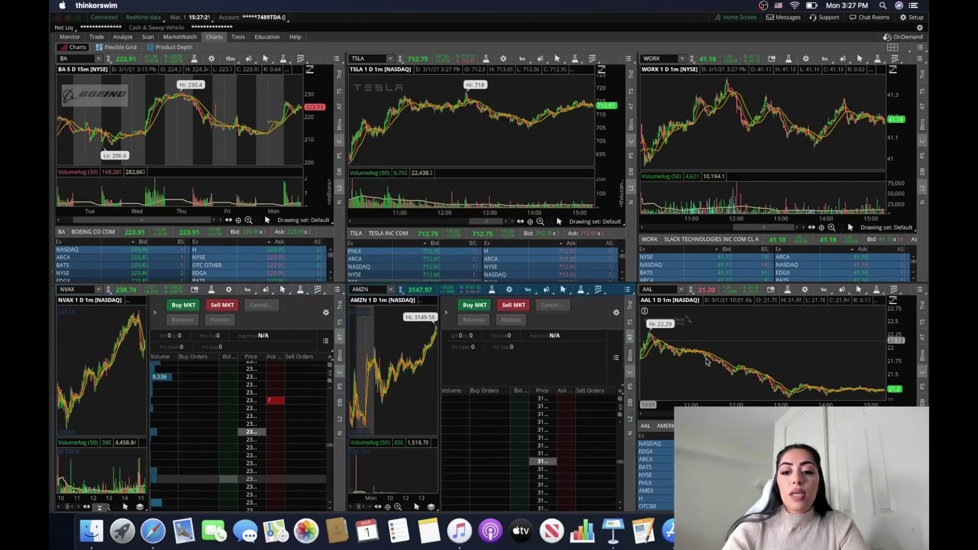
click(922, 419)
click(922, 338)
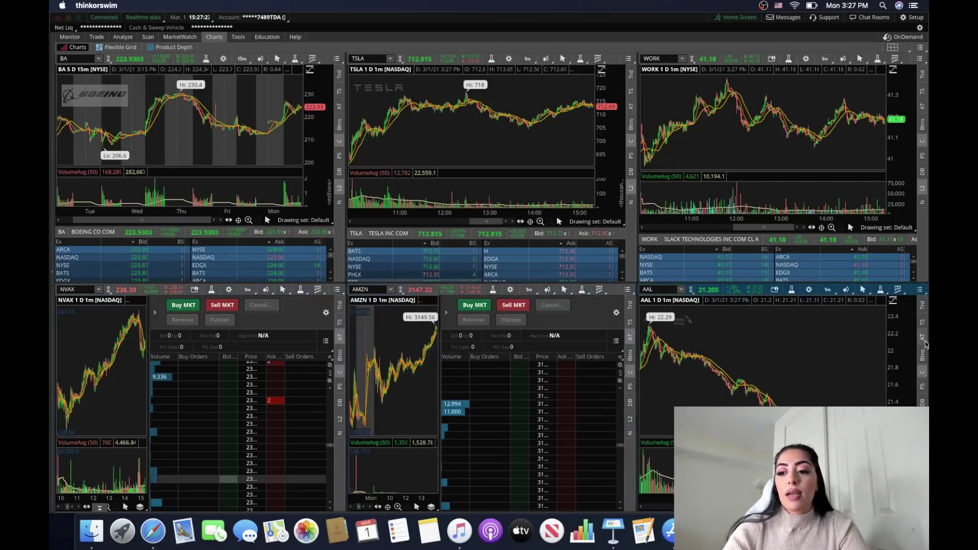